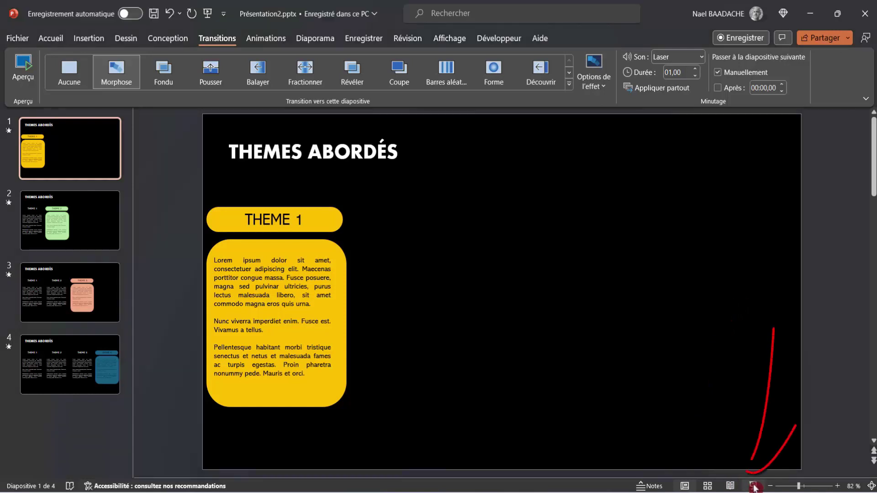
Launch the full-screen slideshow of THEMES ABORDES from slide 1.
click(753, 485)
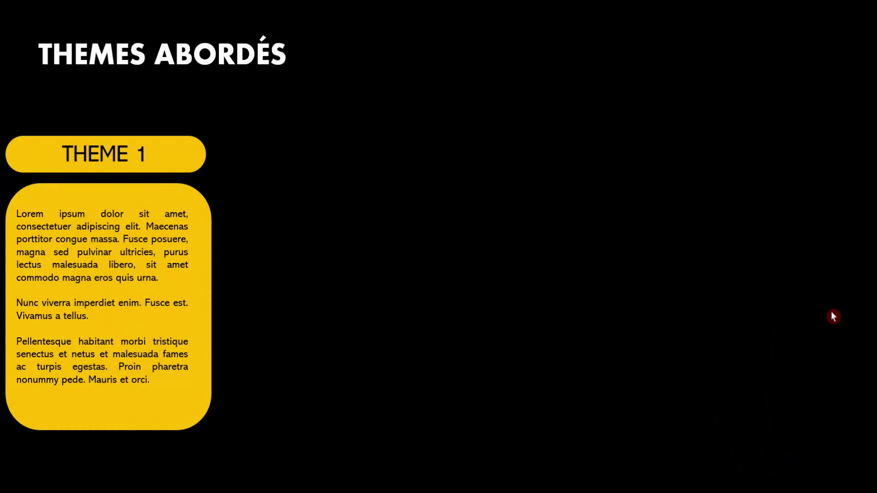
Advance the slideshow through the Morphose transitions to the THEME 2 and THEME 3 cards.
click(834, 317)
click(834, 317)
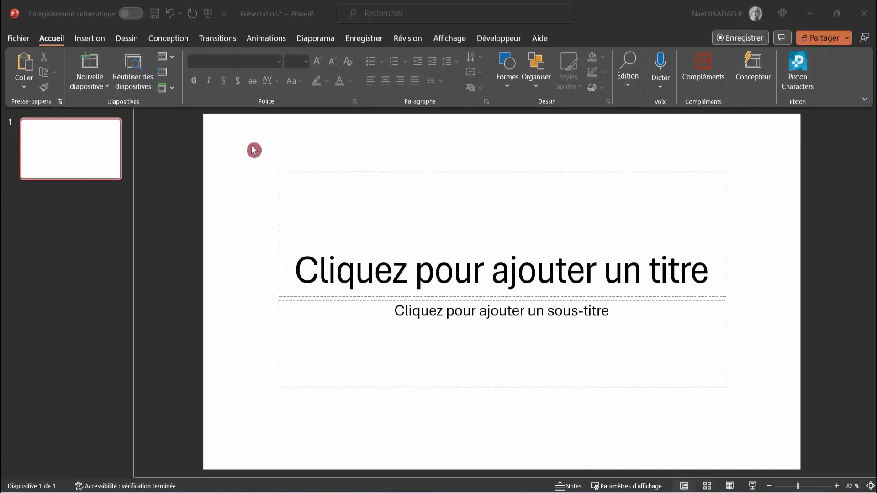
Delete the title and subtitle placeholders from the new blank slide.
click(254, 150)
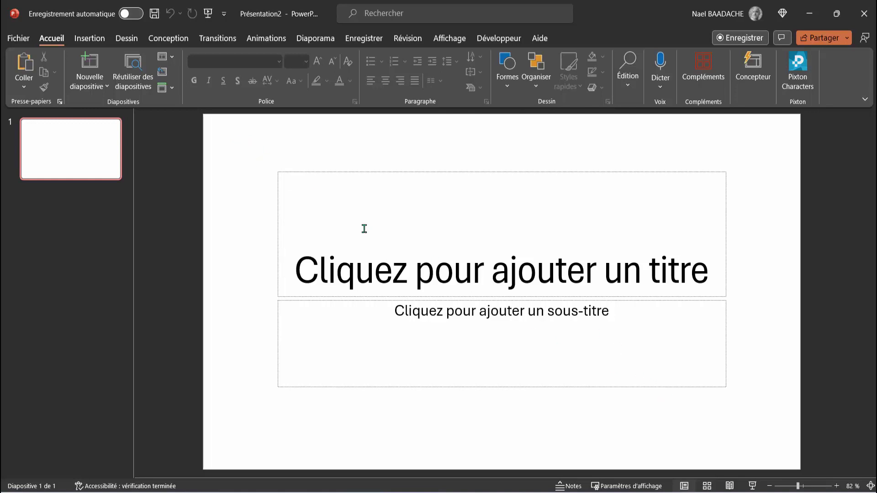
drag(247, 150, 769, 443)
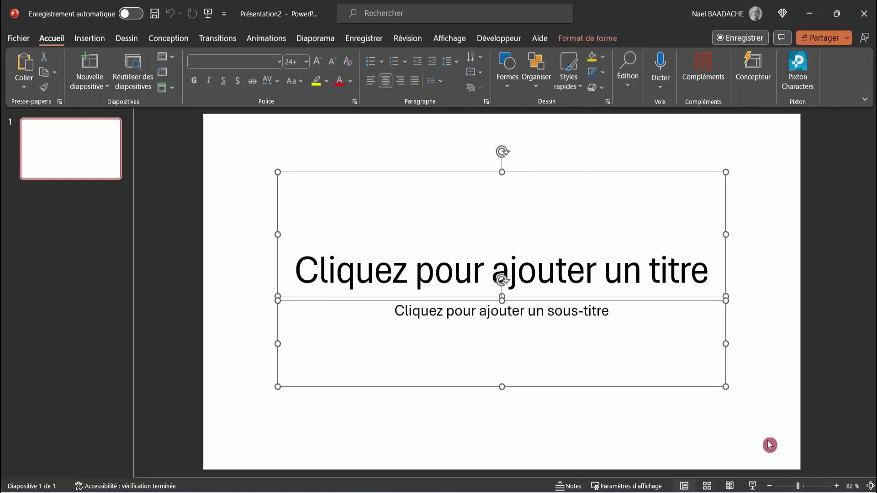
key(Delete)
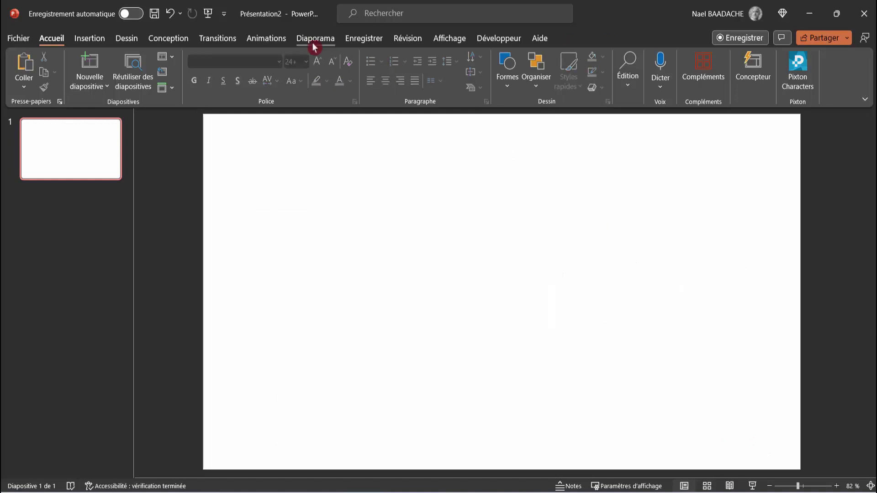
click(90, 38)
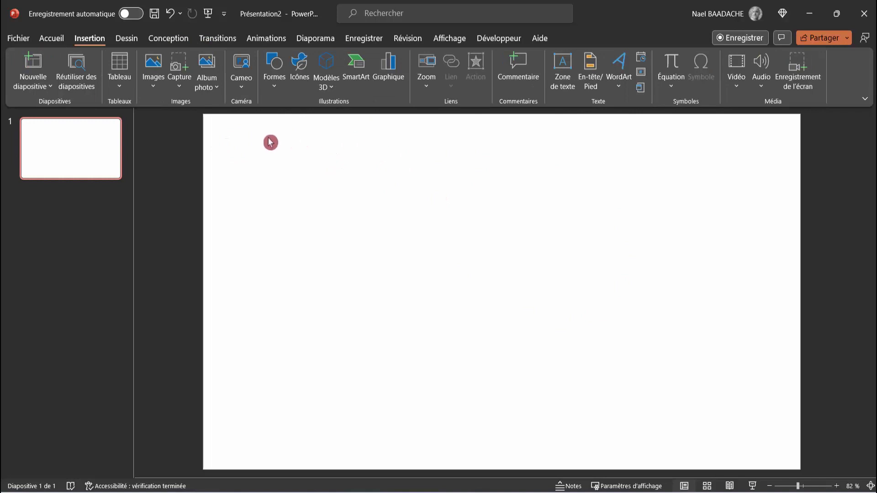
Give the slide background a solid black fill.
right_click(458, 163)
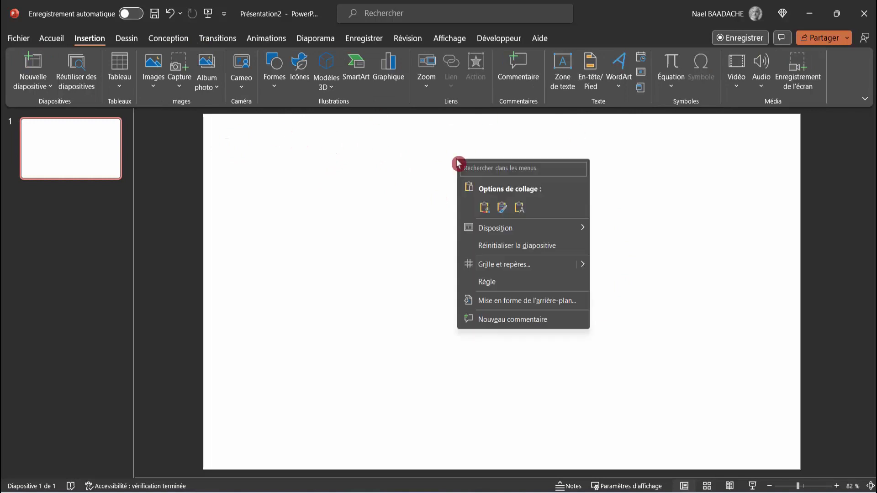
click(508, 302)
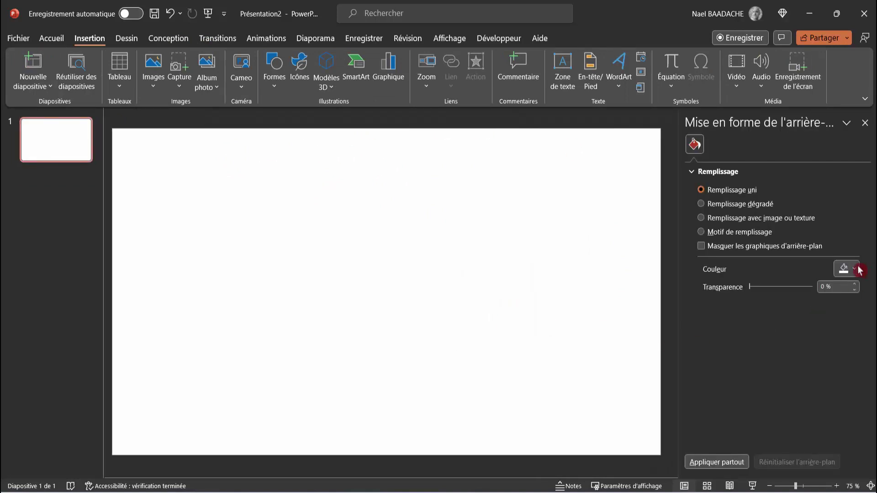
click(854, 269)
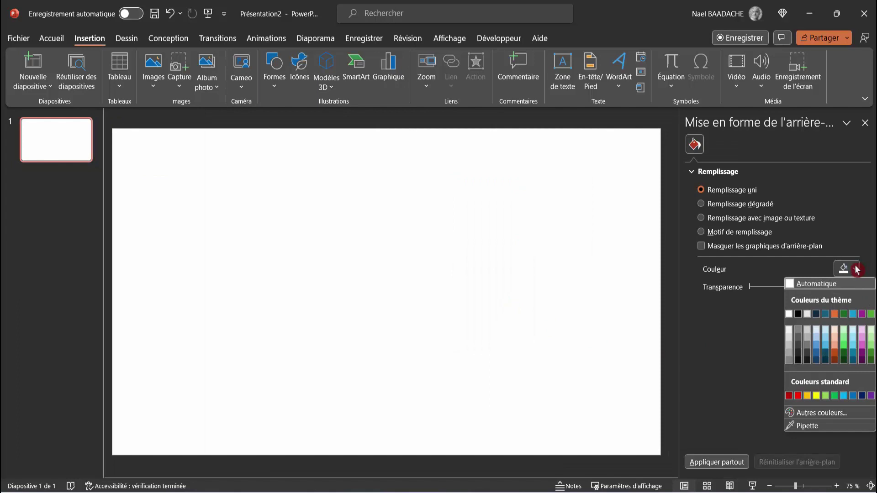
click(798, 315)
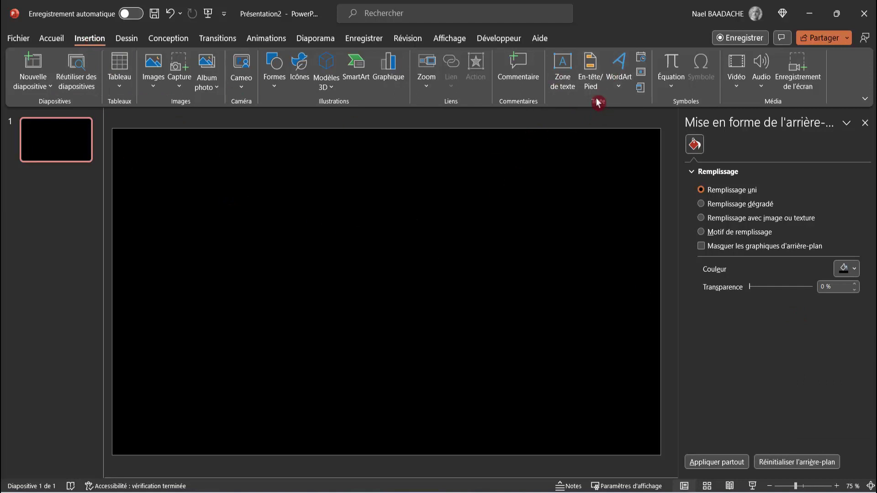
click(562, 64)
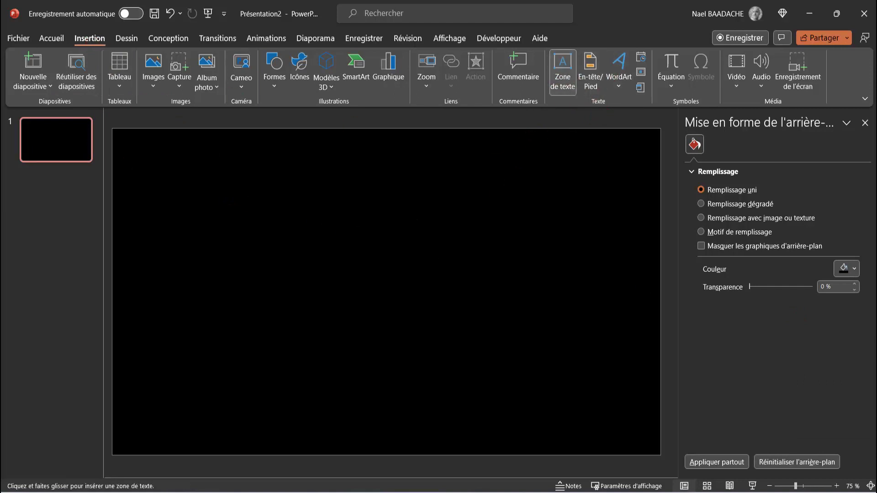
Draw a top-left text box with white text reading 'THEMES ABORDES'.
drag(142, 149, 293, 188)
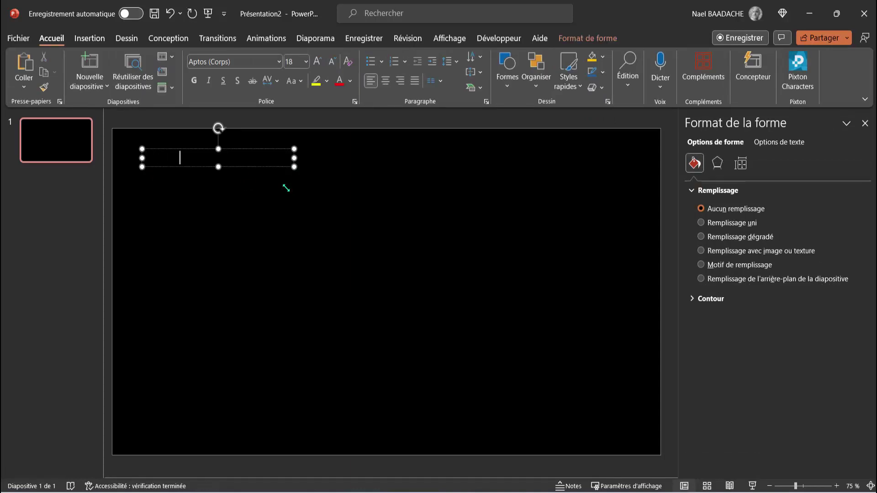
text(texte)
key(Escape)
drag(146, 158, 292, 157)
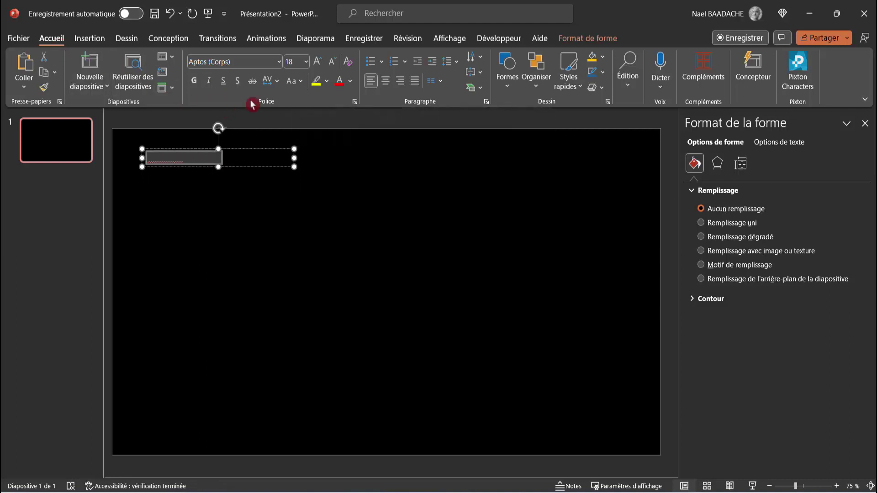
click(350, 82)
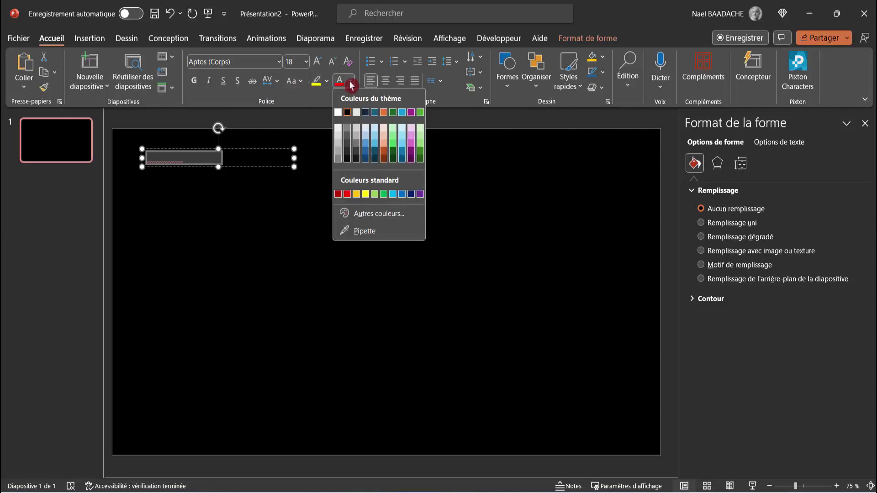
click(338, 112)
click(234, 168)
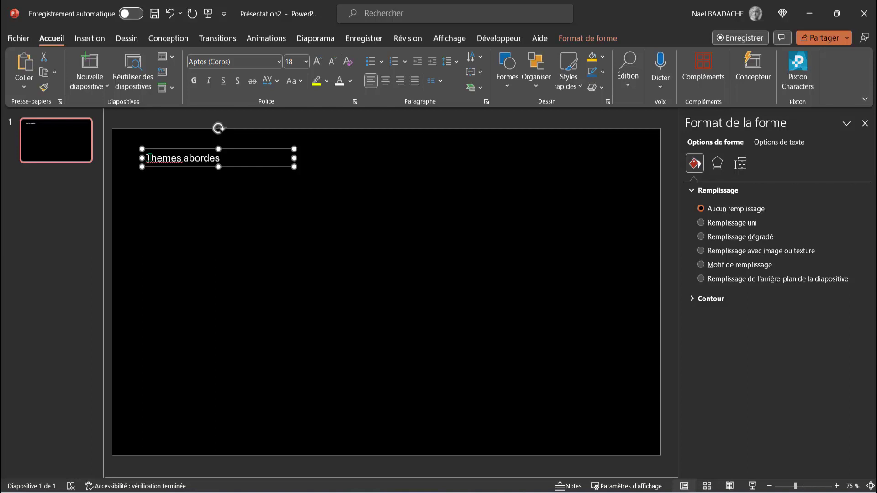
drag(147, 158, 230, 155)
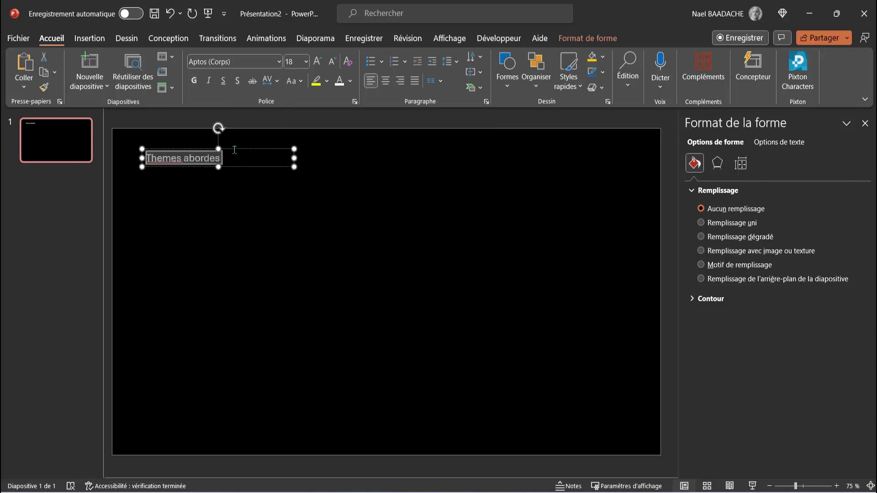
text(THEMES ABOR)
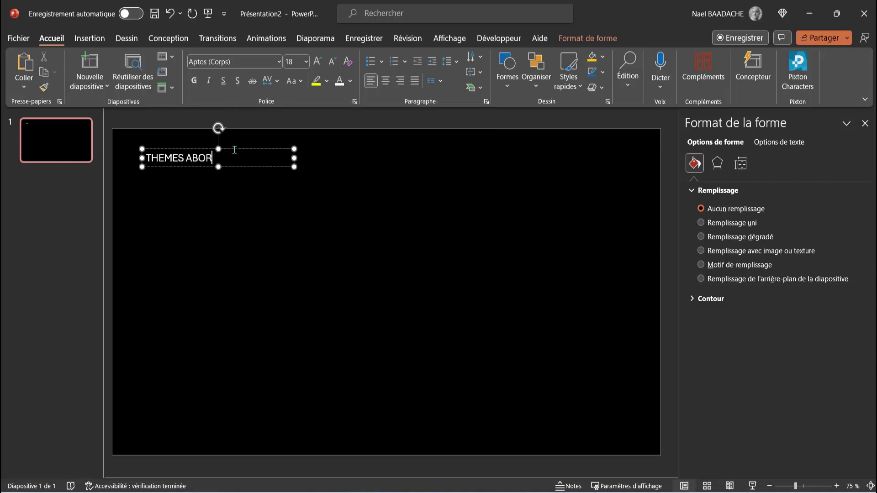
text(DES)
click(284, 190)
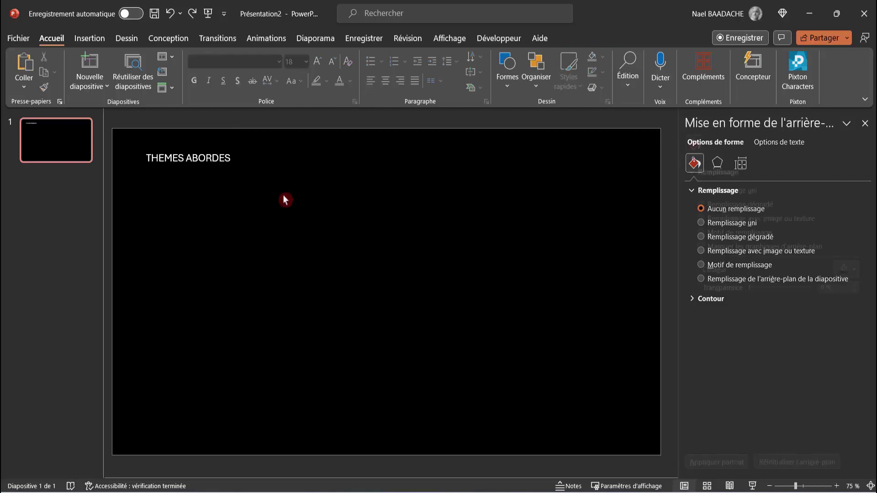
Set the title to Aharoni 32 pt and widen its box to fit one line.
click(190, 160)
click(172, 158)
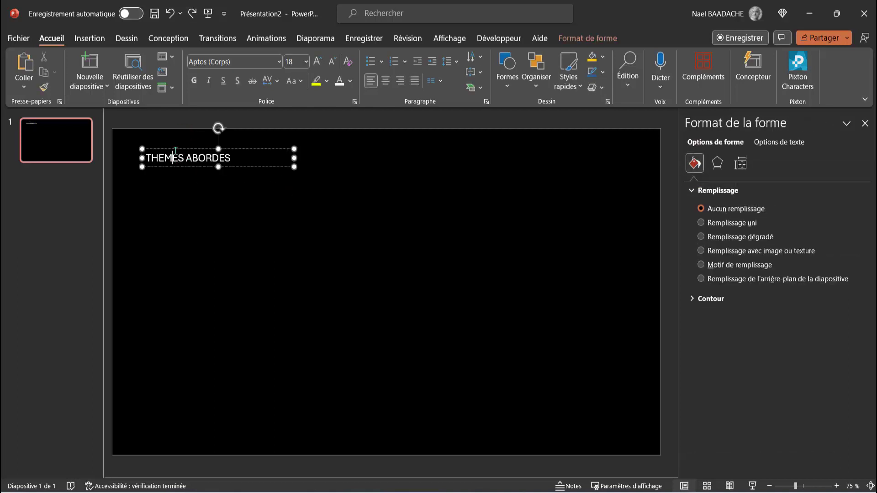
click(184, 149)
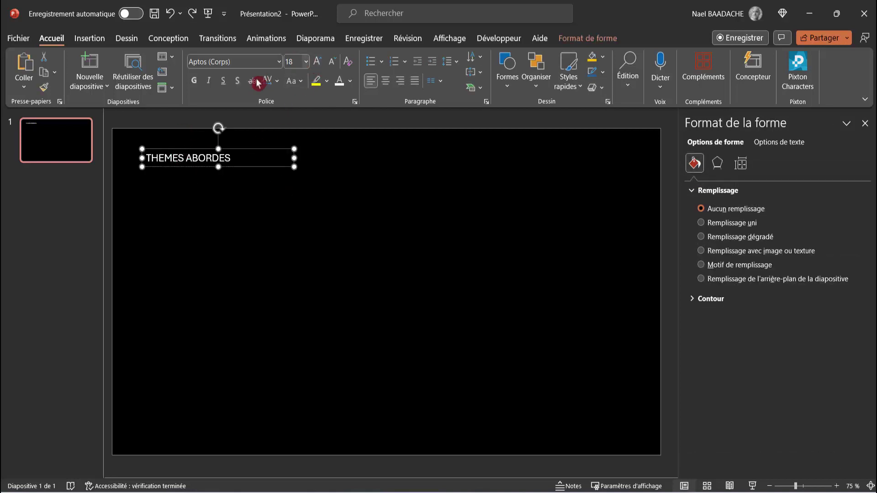
click(264, 66)
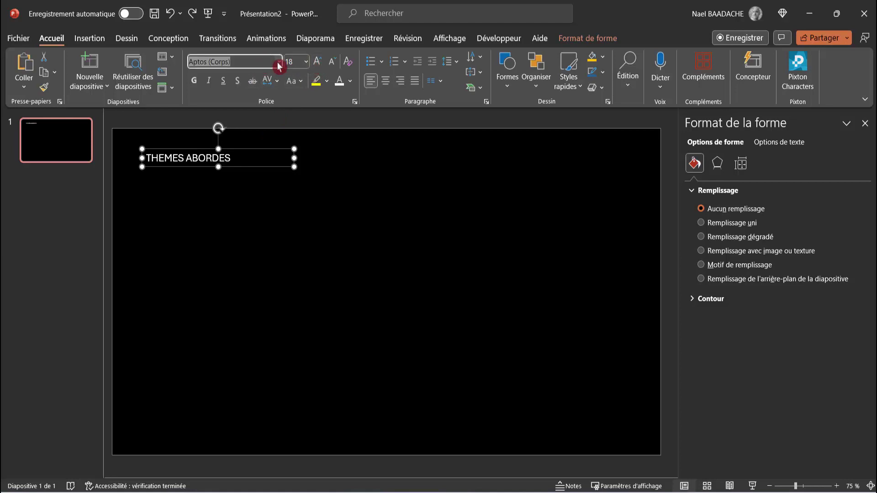
click(279, 64)
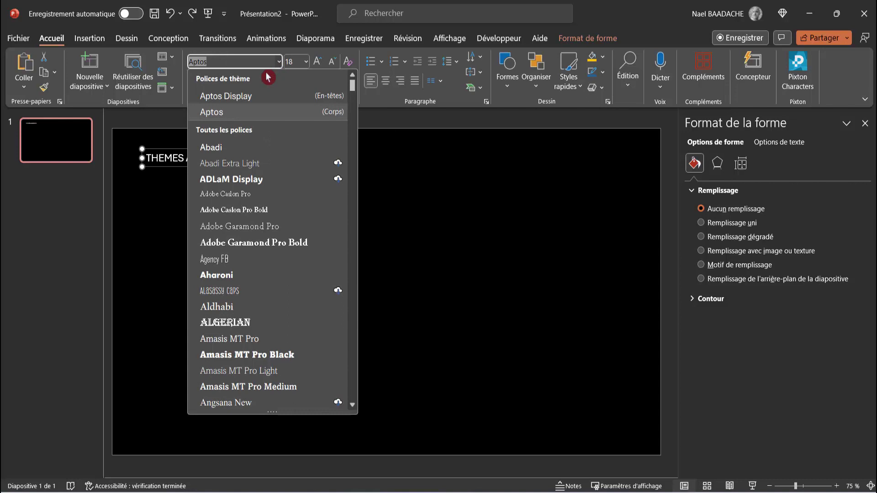
click(224, 276)
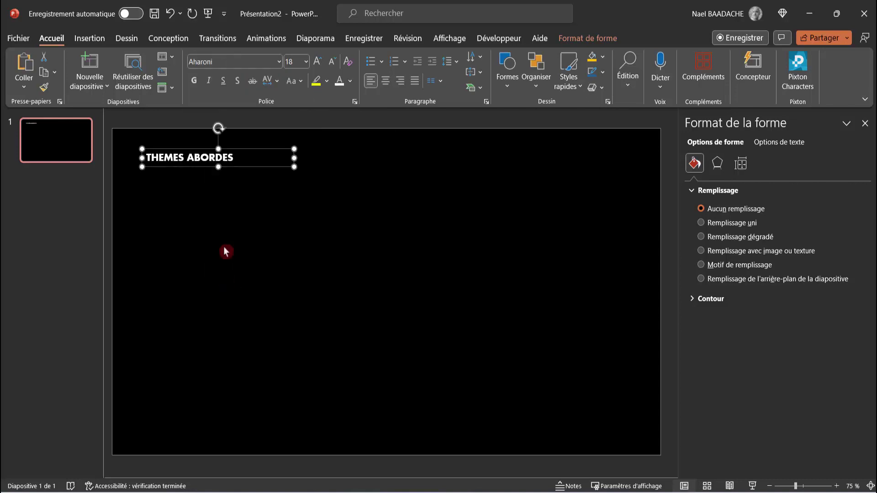
click(317, 64)
click(317, 64)
click(316, 64)
click(316, 64)
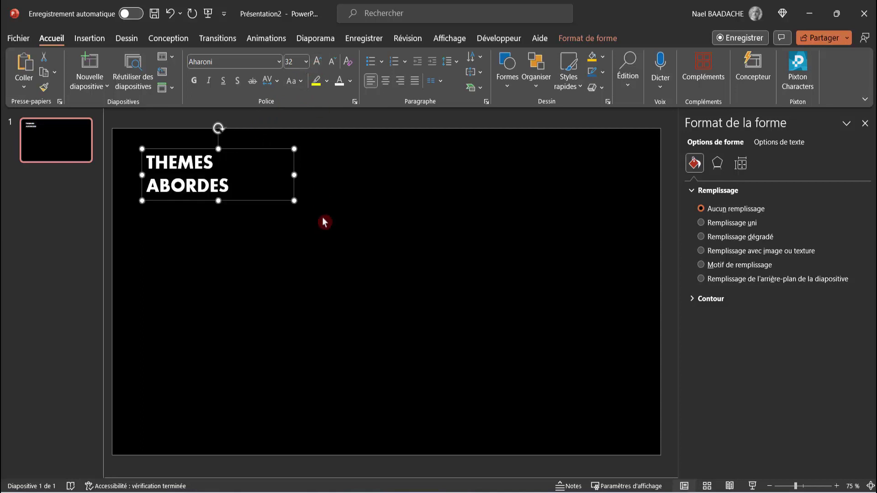
drag(292, 175, 326, 175)
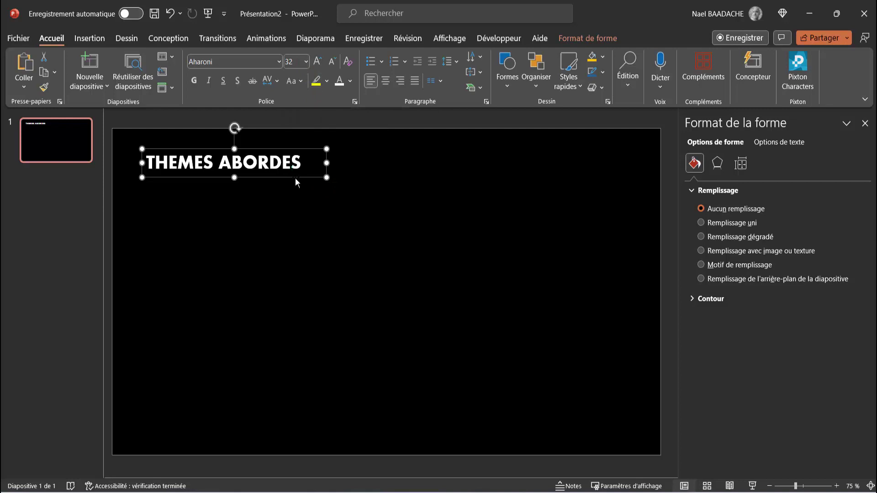
Duplicate the title below, retype it as 'THEME 1', and narrow its box.
key(ctrl)
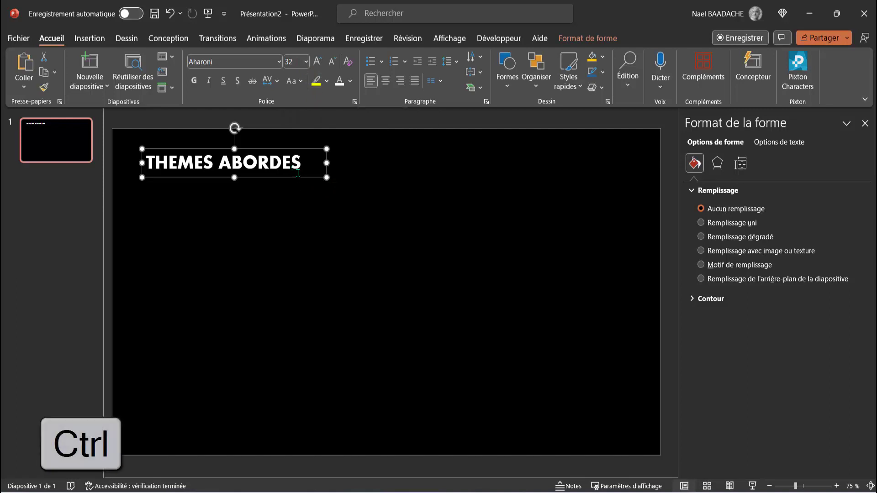
drag(300, 177, 295, 244)
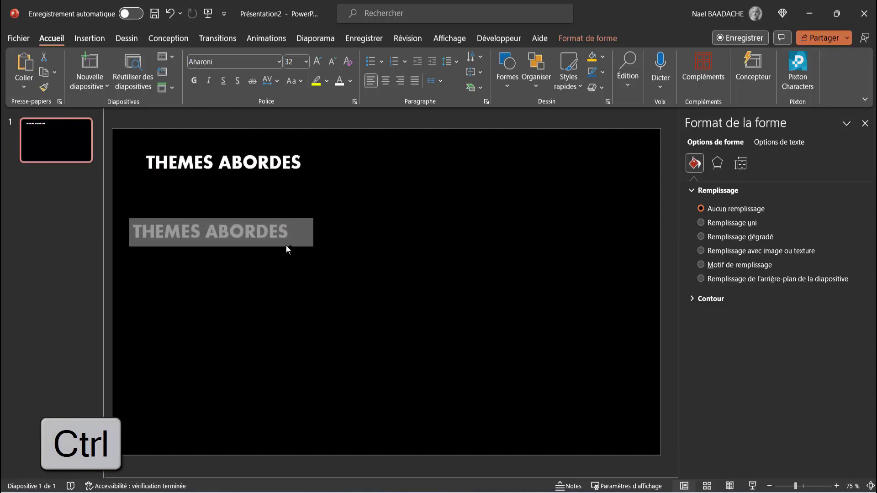
drag(295, 244, 286, 246)
drag(136, 232, 293, 235)
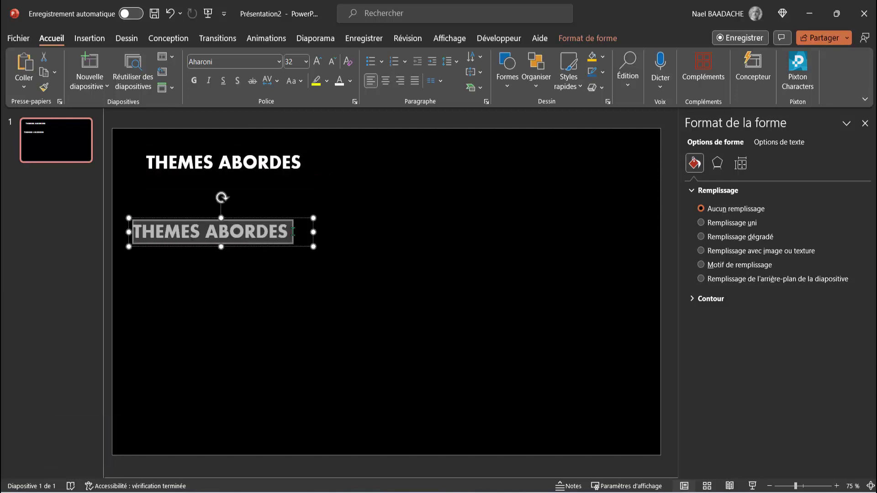
text(THEME)
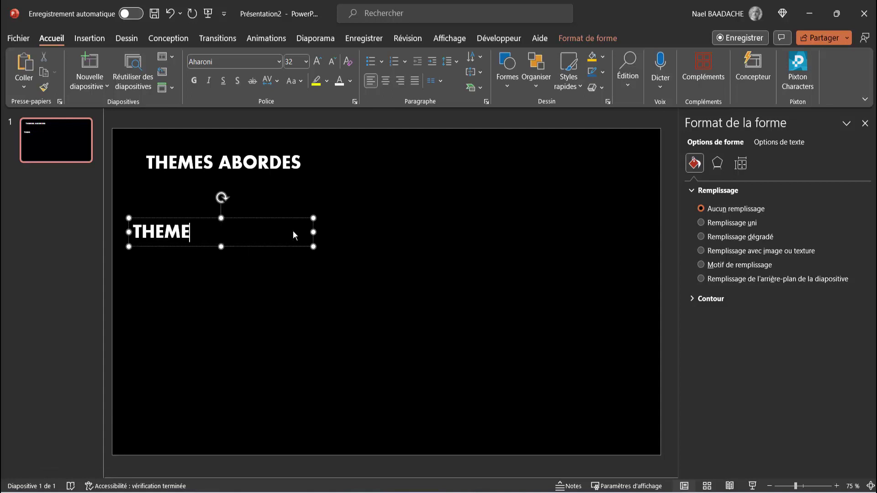
text( 1)
drag(313, 232, 224, 232)
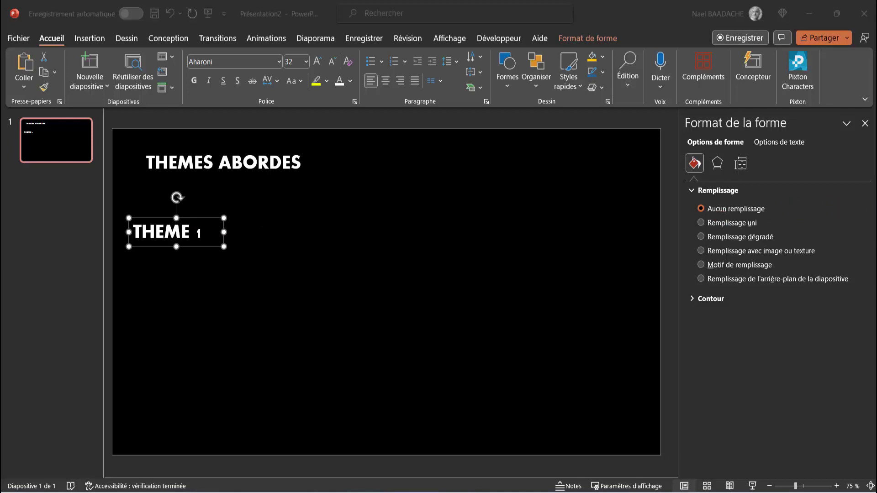
click(201, 220)
key(Left)
key(Left)
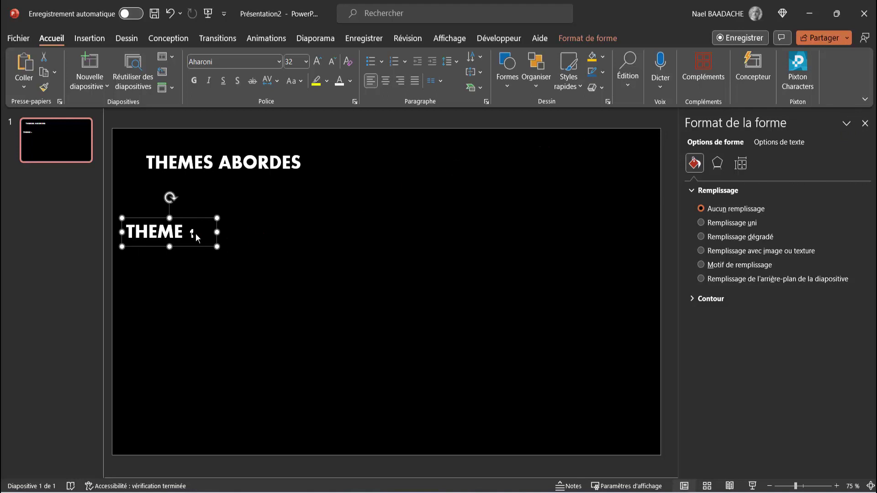
Set the THEME 1 font to Abadi and place a copy below it.
triple_click(143, 238)
click(221, 63)
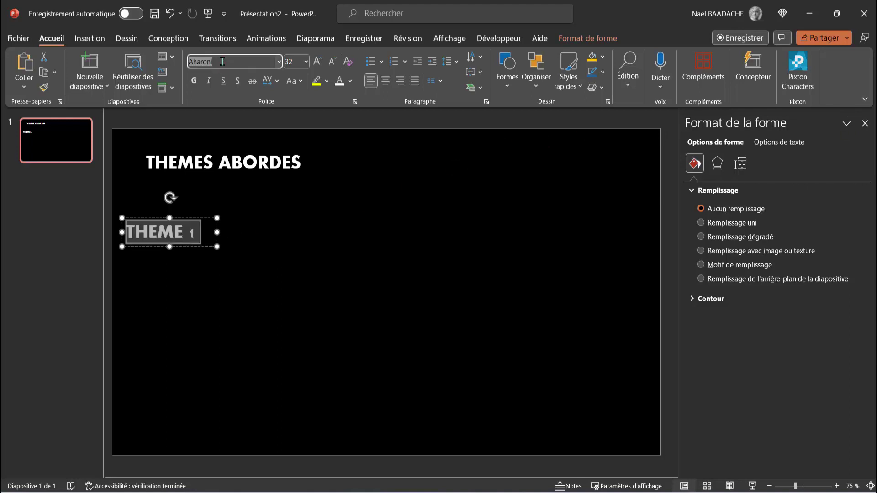
text(Abda)
text(adi)
key(Return)
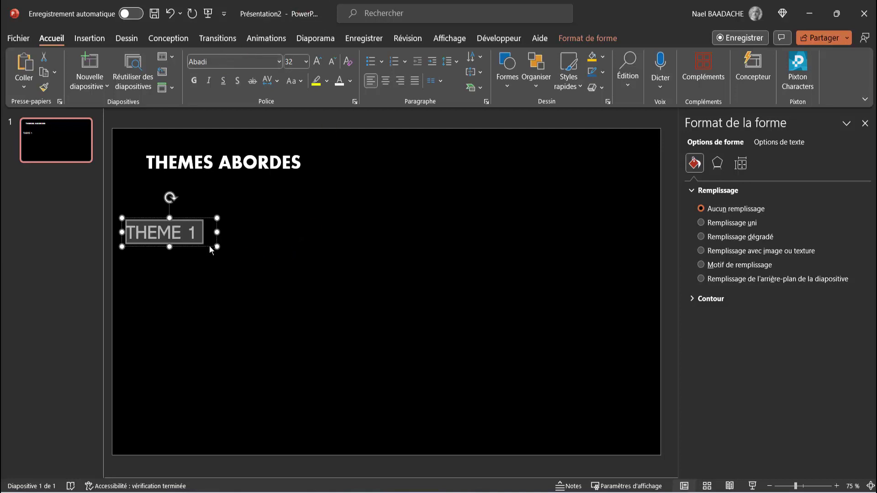
drag(209, 246, 215, 292)
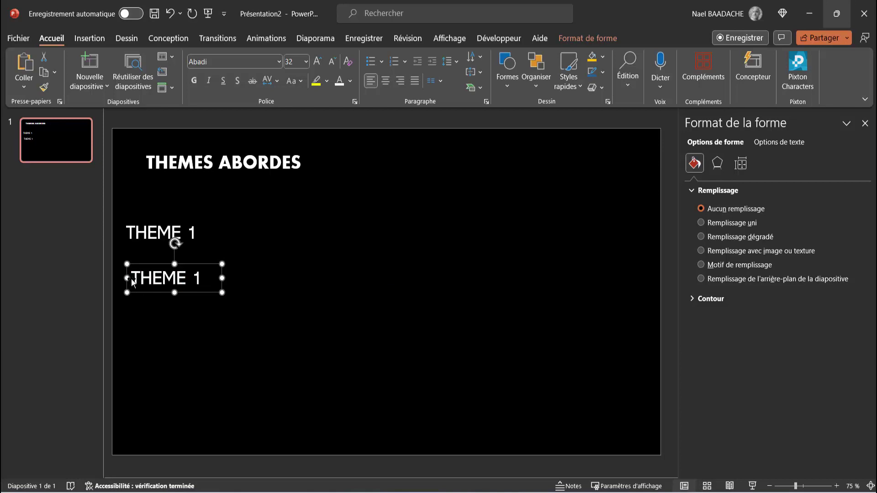
Shrink the lower THEME 1 copy's text to 10.5 pt.
drag(132, 277, 209, 280)
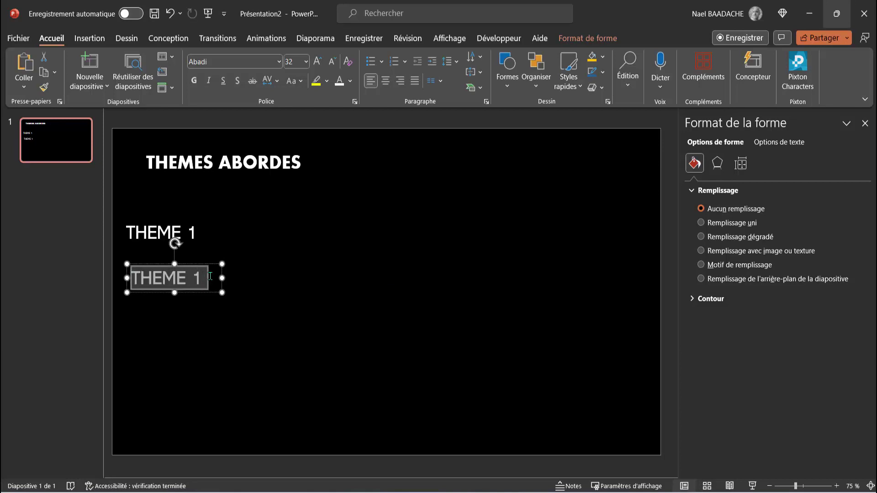
click(332, 61)
click(333, 62)
click(332, 62)
click(332, 62)
click(332, 64)
click(332, 64)
click(332, 64)
click(332, 64)
click(332, 64)
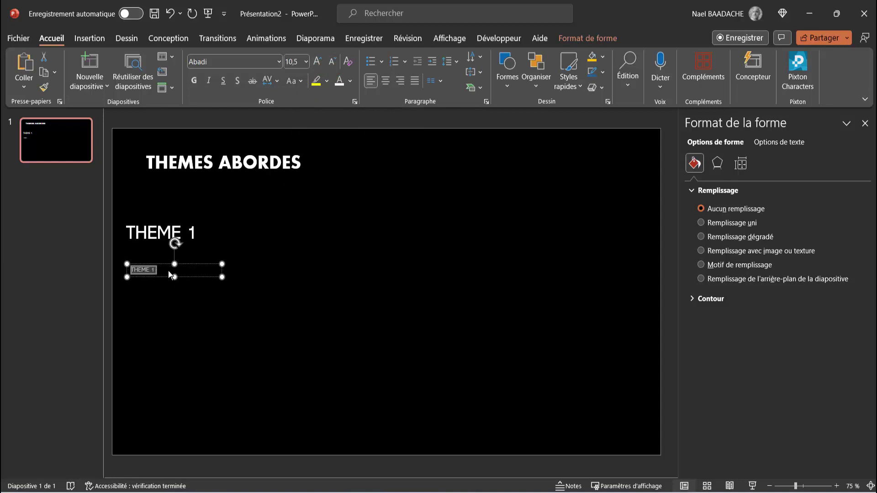
Replace its text with =lorem() paragraphs, then select heading and body together.
click(147, 271)
key(ctrl+a)
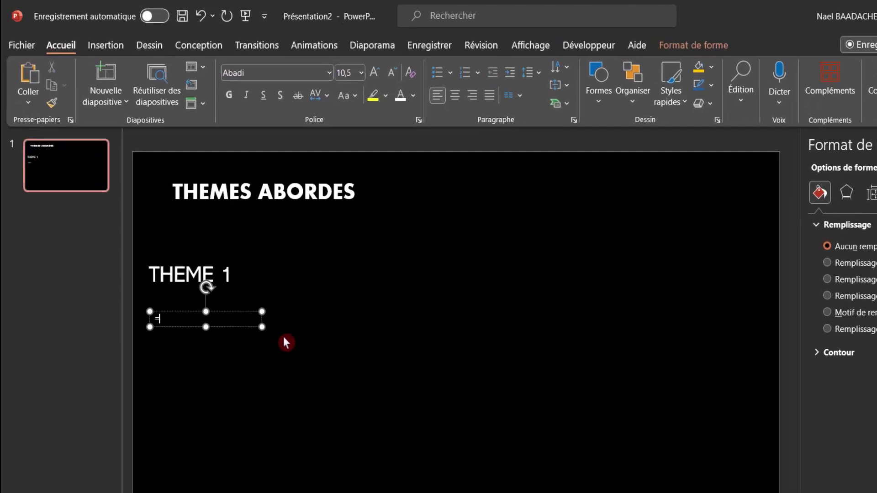
text(=lorem()
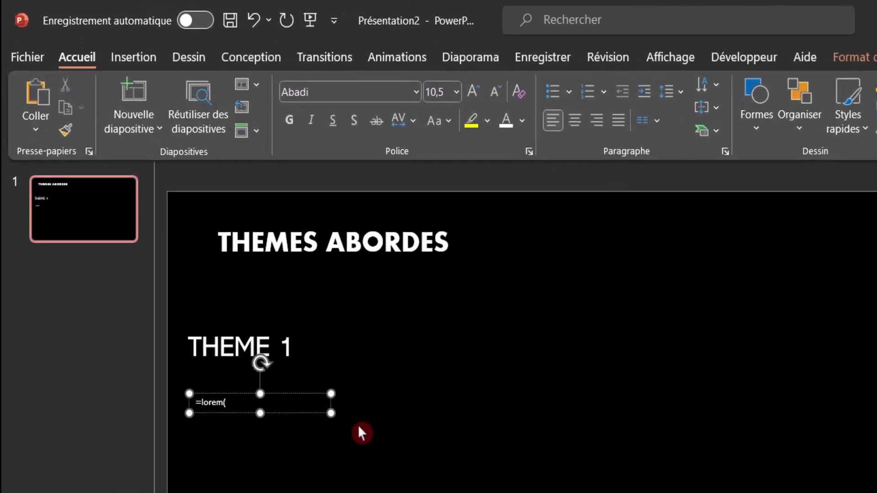
text())
key(Return)
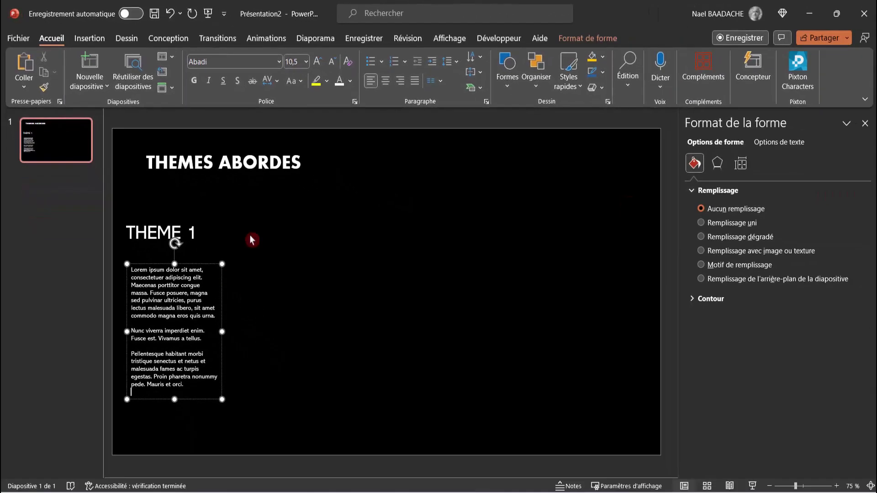
click(251, 235)
click(193, 233)
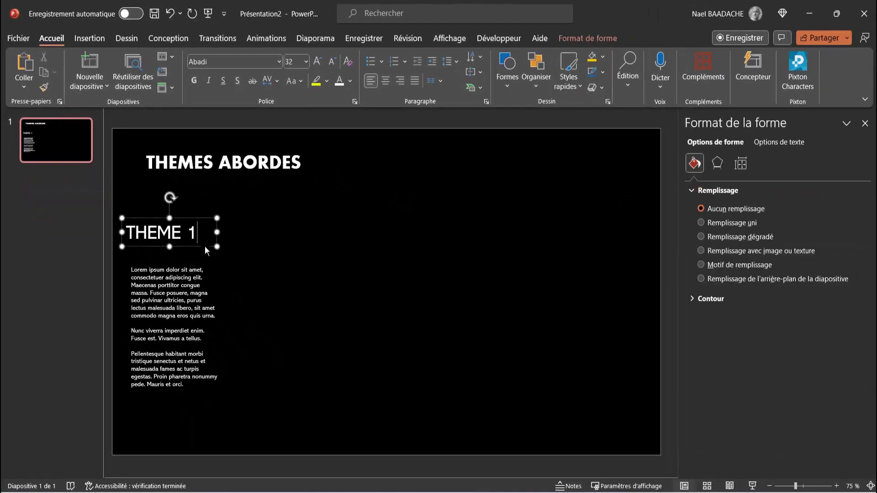
shift+click(181, 300)
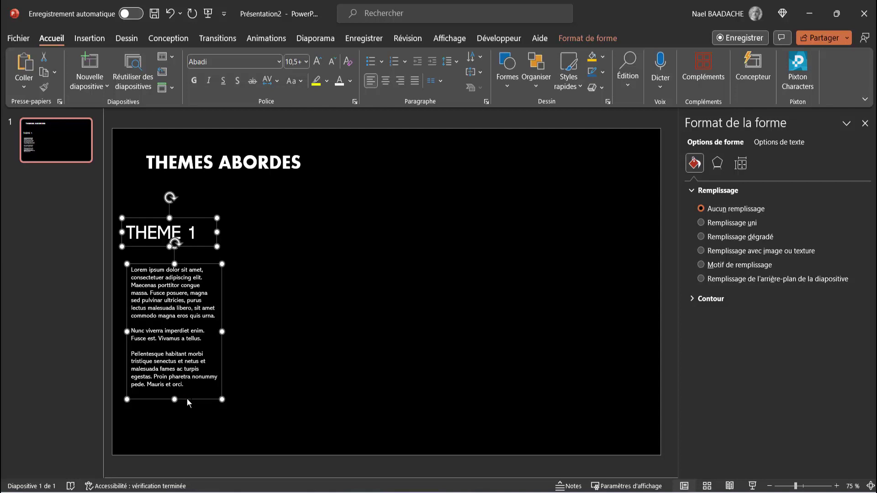
drag(187, 399, 307, 401)
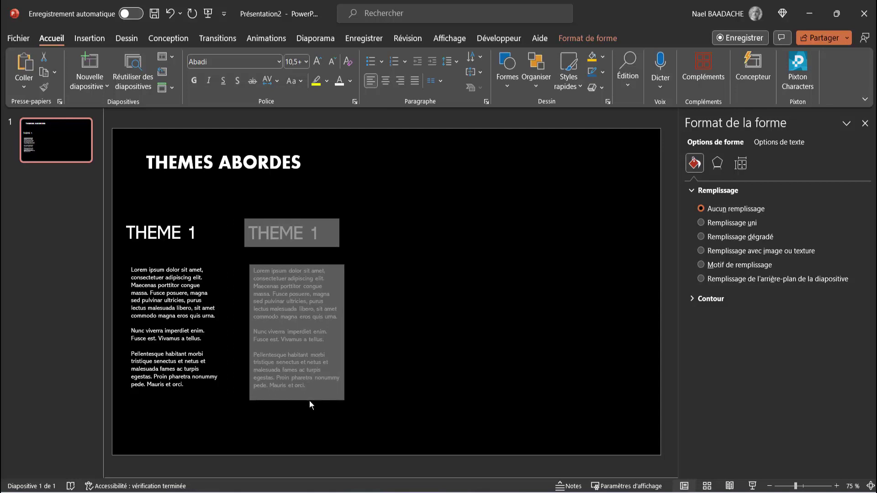
Copy the heading and body into three more columns, renumbered THEME 2, 3 and 4.
mouse_move(307, 401)
mouse_down()
mouse_move(442, 409)
mouse_move(438, 401)
mouse_up()
drag(504, 407, 577, 402)
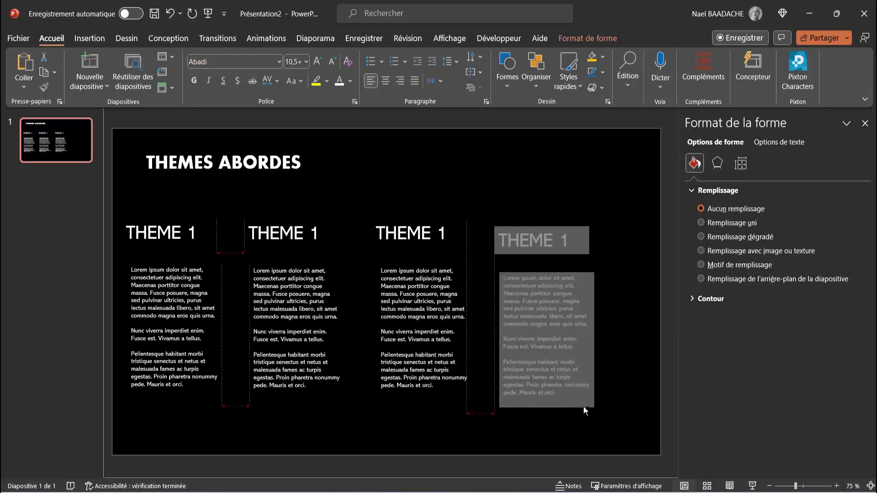
double_click(312, 233)
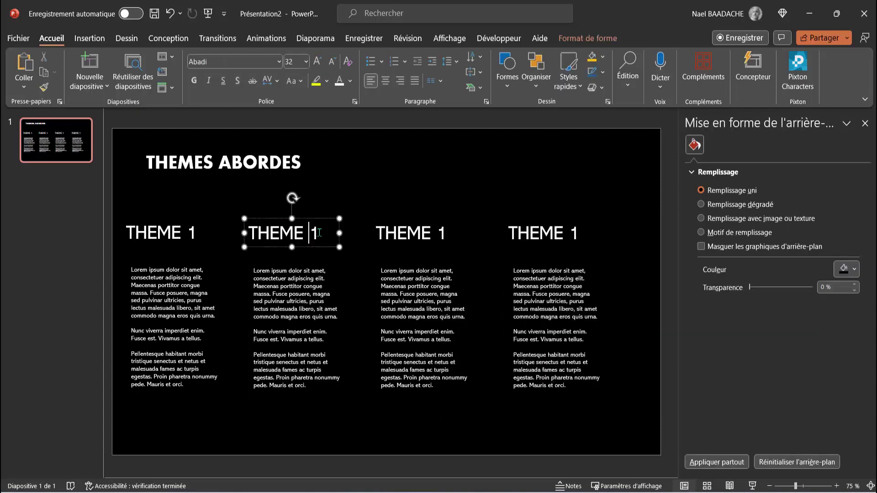
text(2)
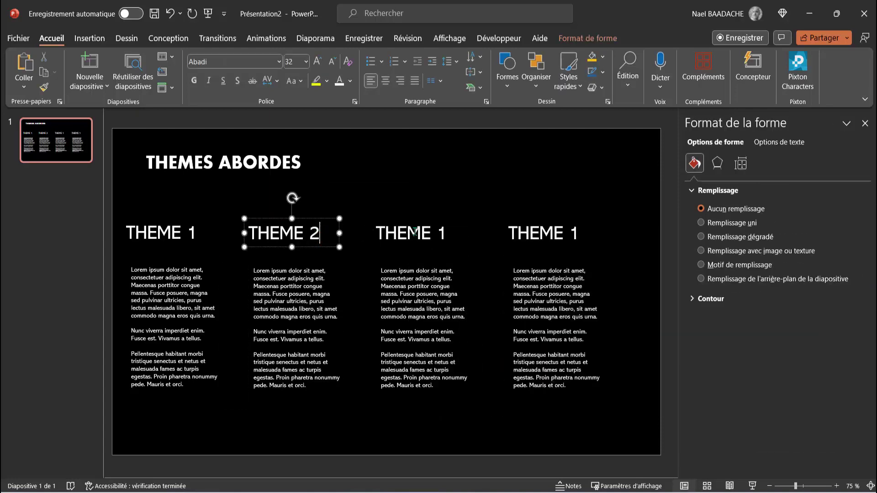
double_click(442, 232)
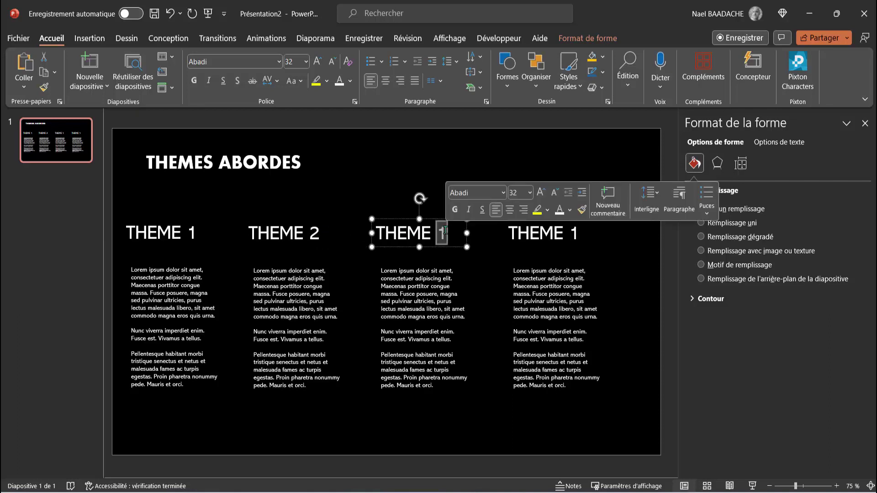
text(3)
double_click(574, 234)
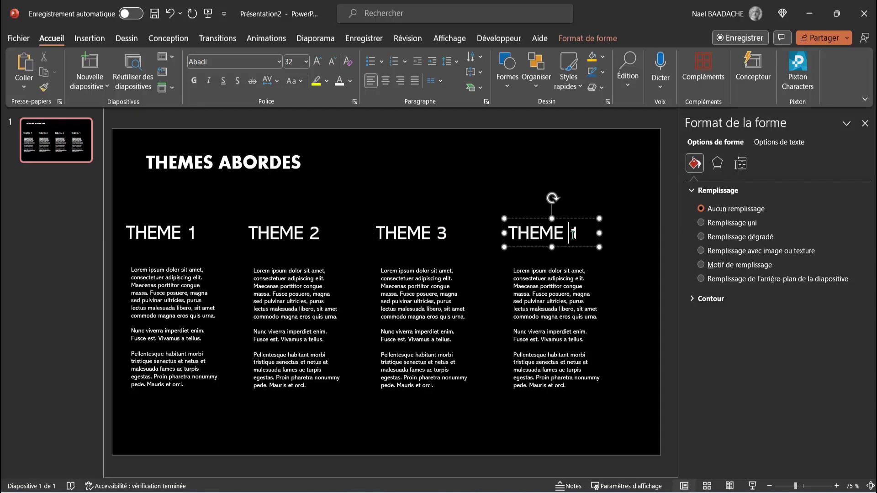
text(4)
click(147, 300)
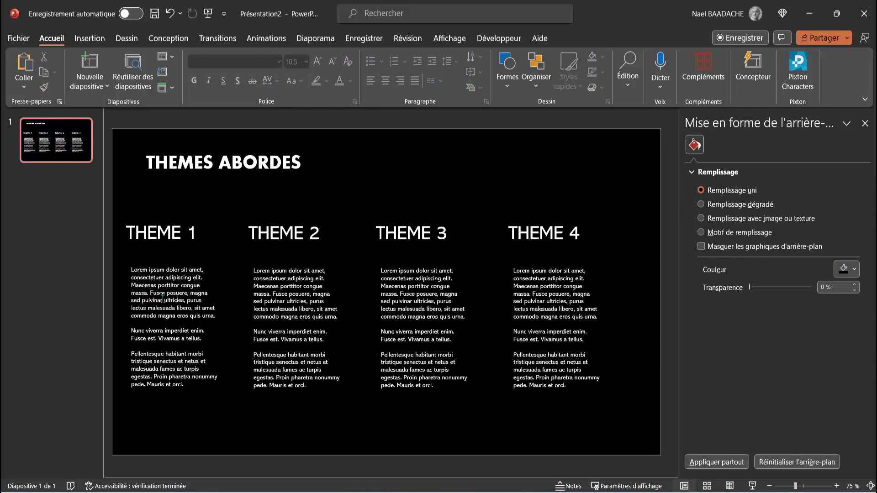
Set each of the four Lorem ipsum body blocks to 11 pt.
click(168, 291)
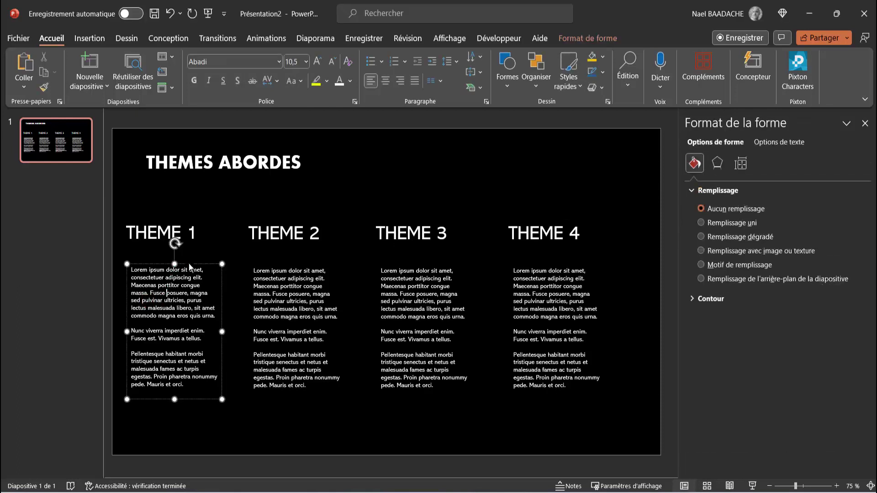
click(306, 63)
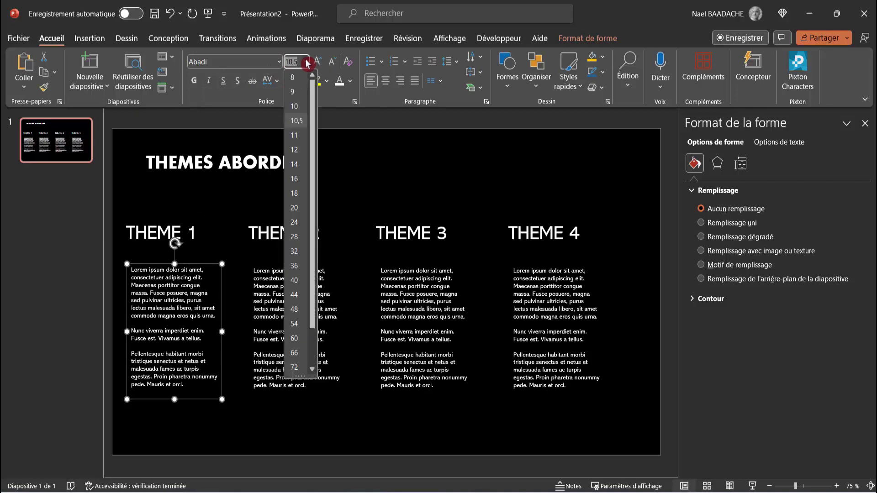
click(296, 138)
click(295, 281)
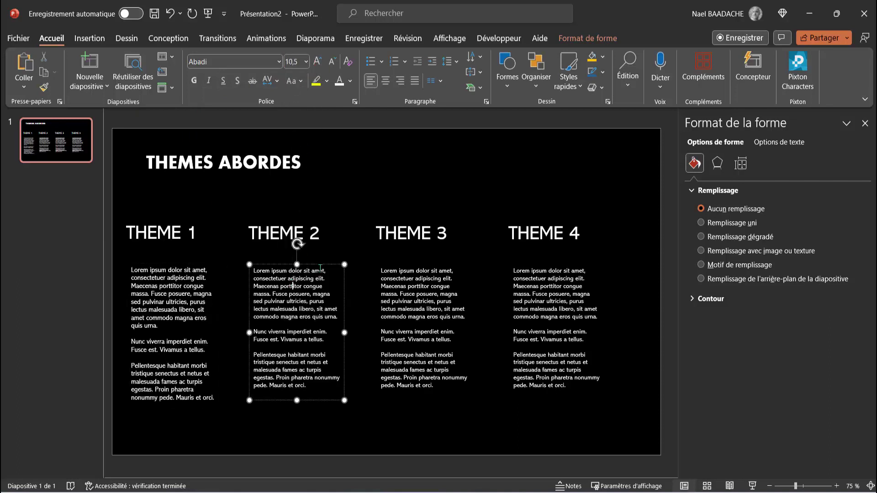
click(306, 63)
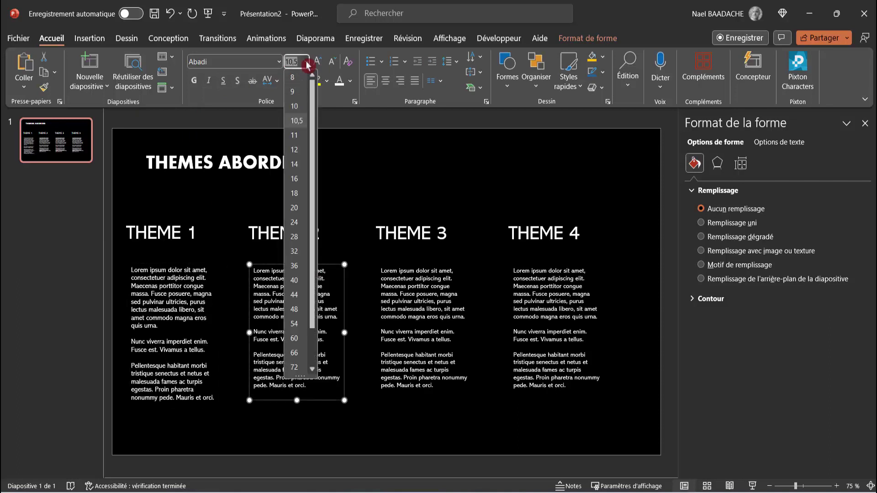
click(296, 137)
click(442, 269)
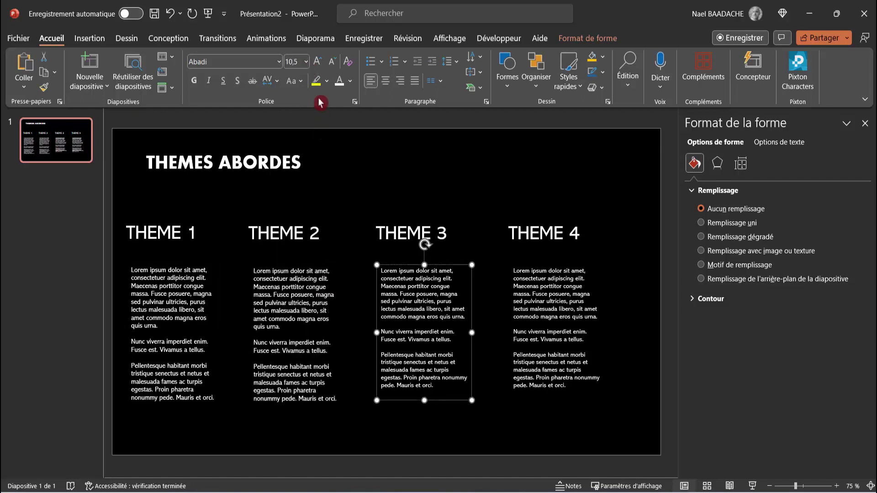
click(306, 62)
click(294, 136)
click(551, 309)
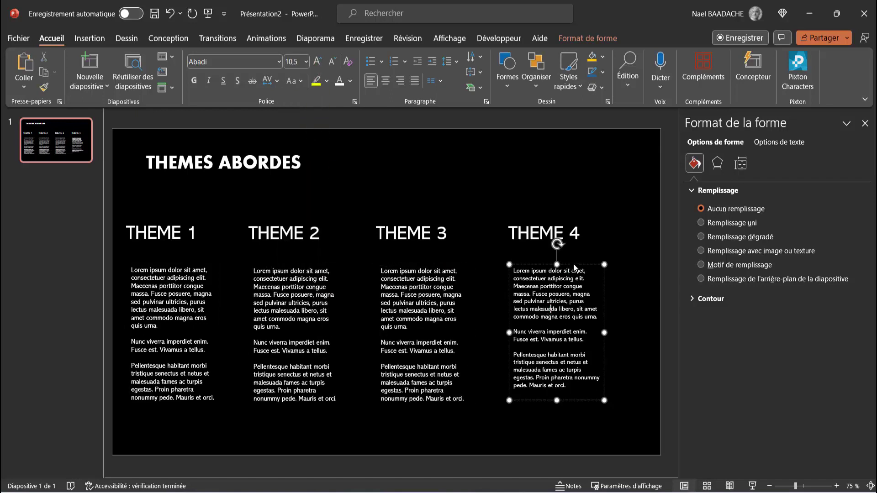
click(306, 62)
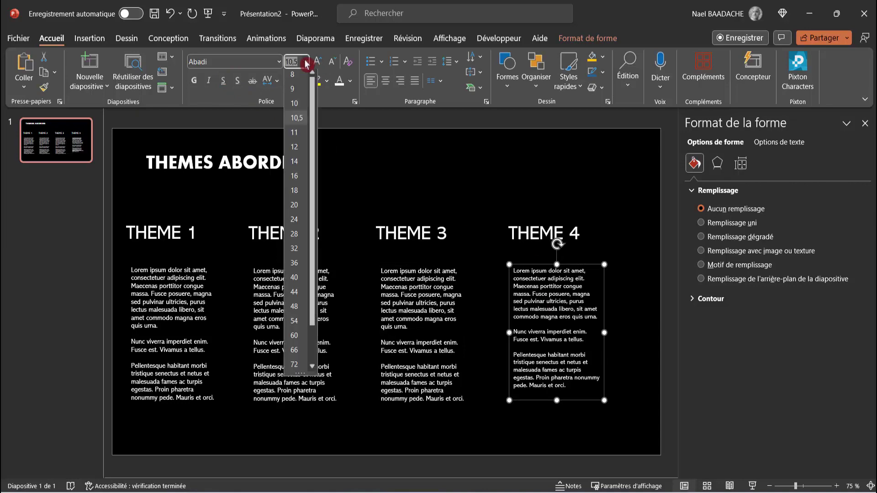
click(295, 132)
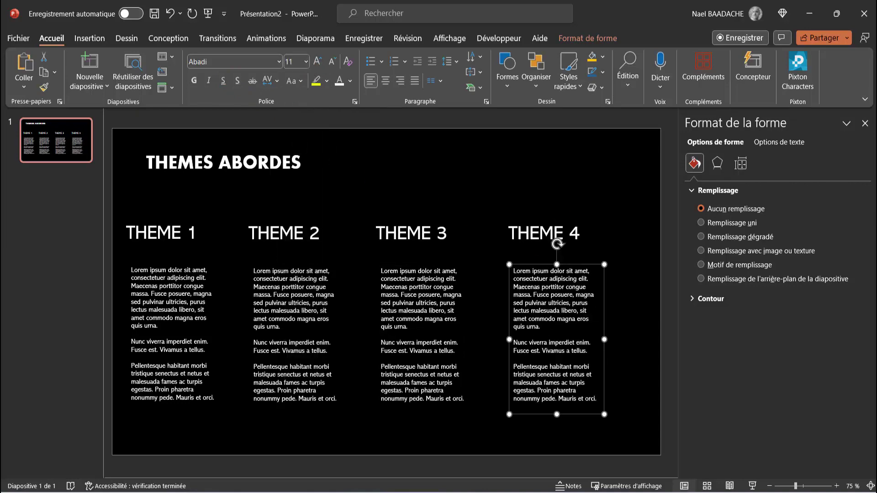
key(Escape)
Select all four body text boxes together.
click(178, 287)
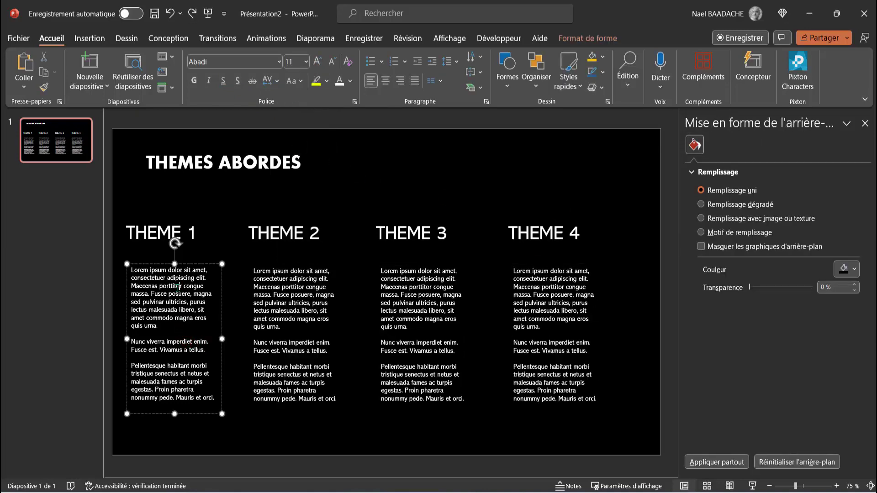
click(192, 264)
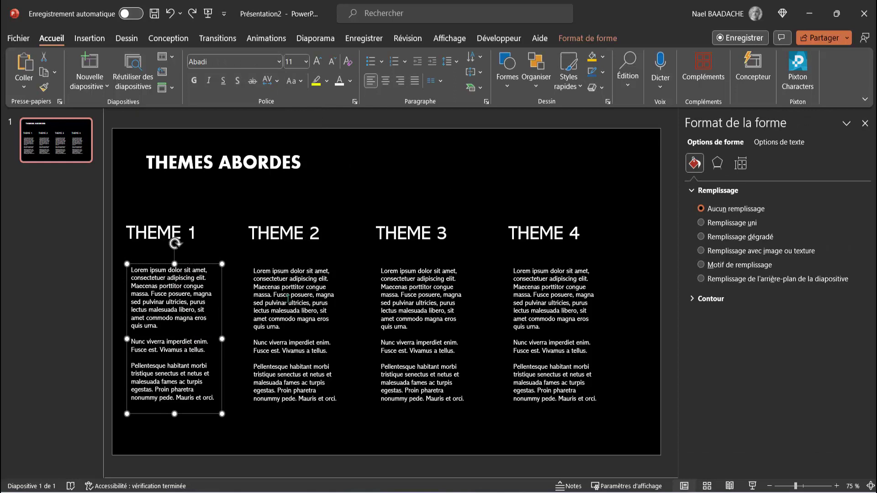
shift+click(297, 284)
shift+click(425, 279)
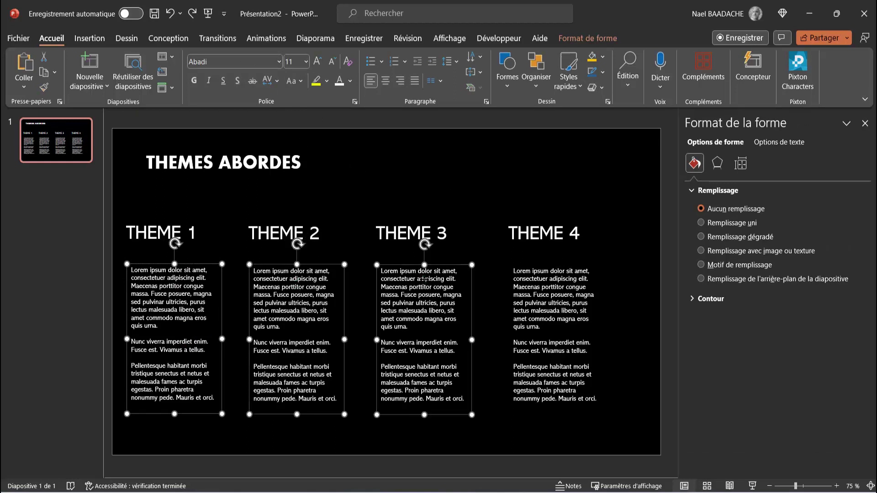
shift+click(540, 285)
Align the four selected body text boxes with each other.
click(589, 40)
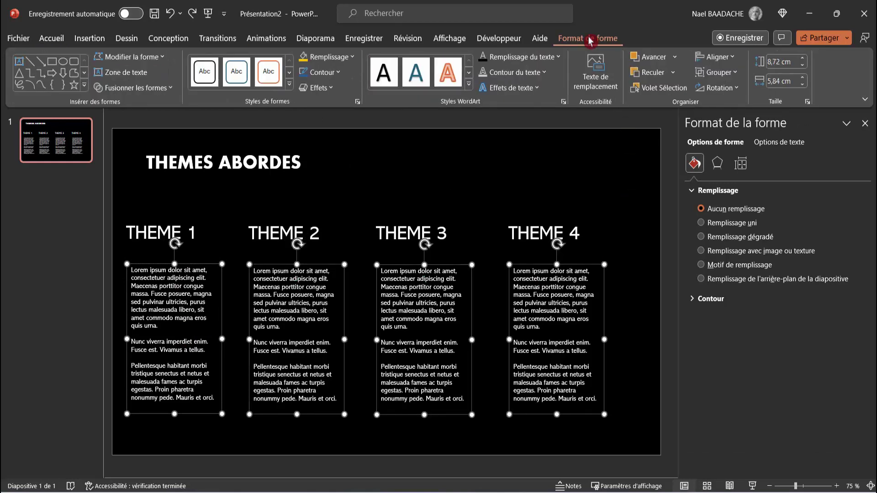
click(727, 57)
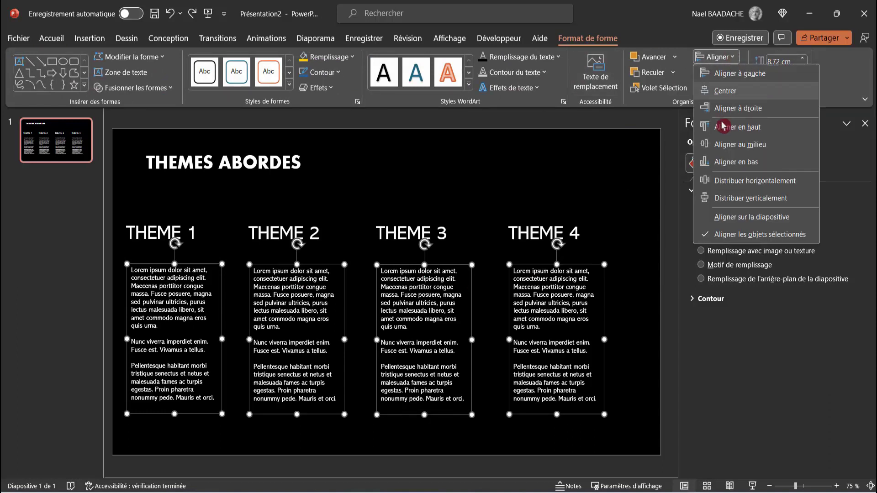
click(726, 161)
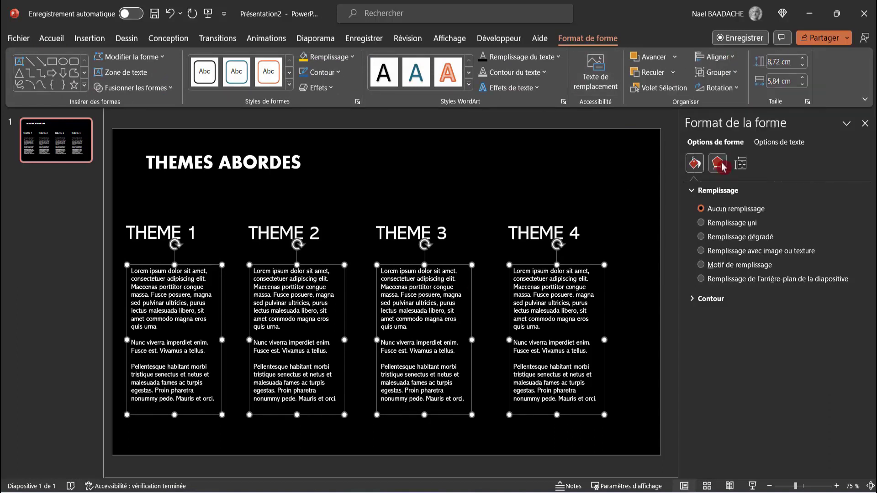
Select the four THEME headings and align them along their tops.
click(143, 238)
click(193, 218)
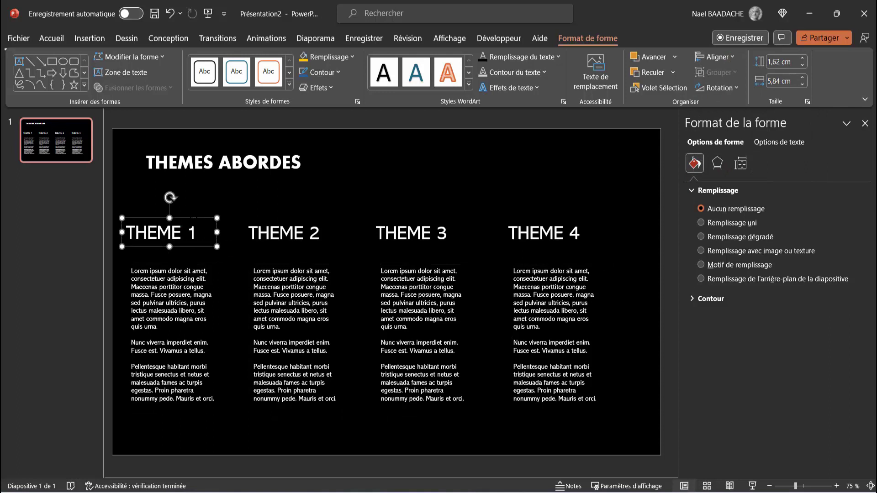
shift+click(271, 231)
shift+click(389, 230)
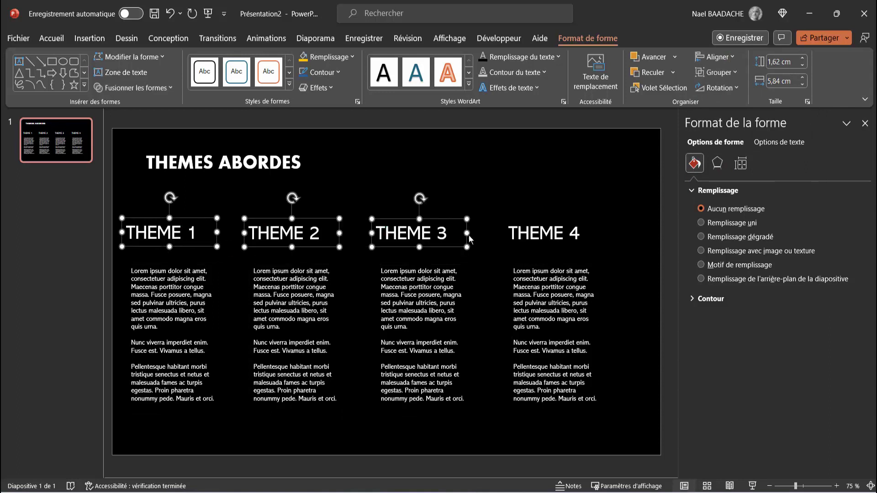
shift+click(532, 235)
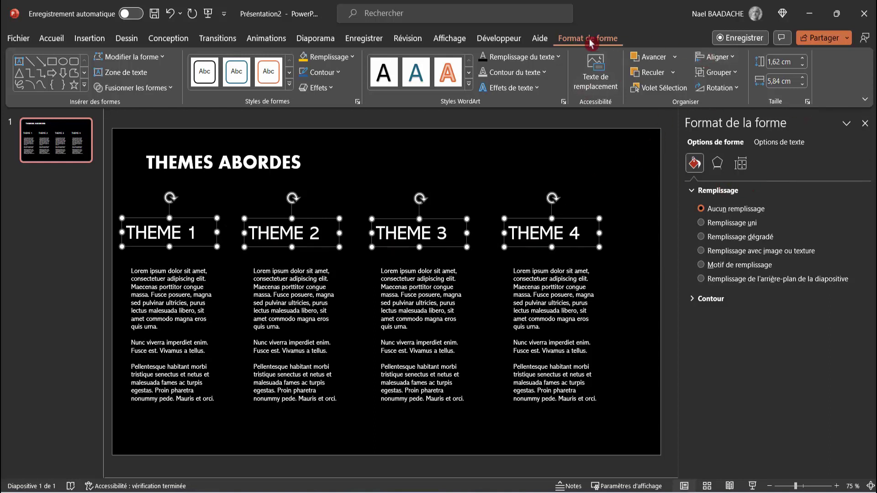
click(731, 58)
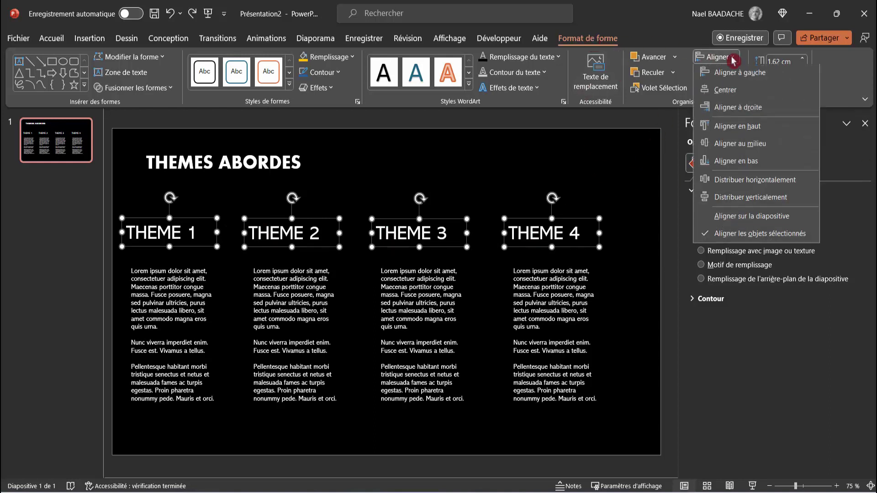
click(733, 133)
key(Escape)
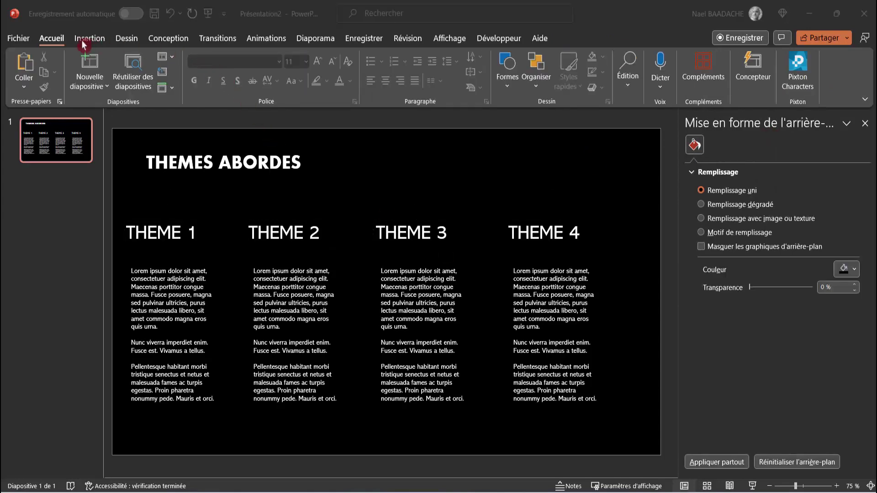
Draw a rounded rectangle over the THEME 4 column and send it behind the body text.
click(87, 41)
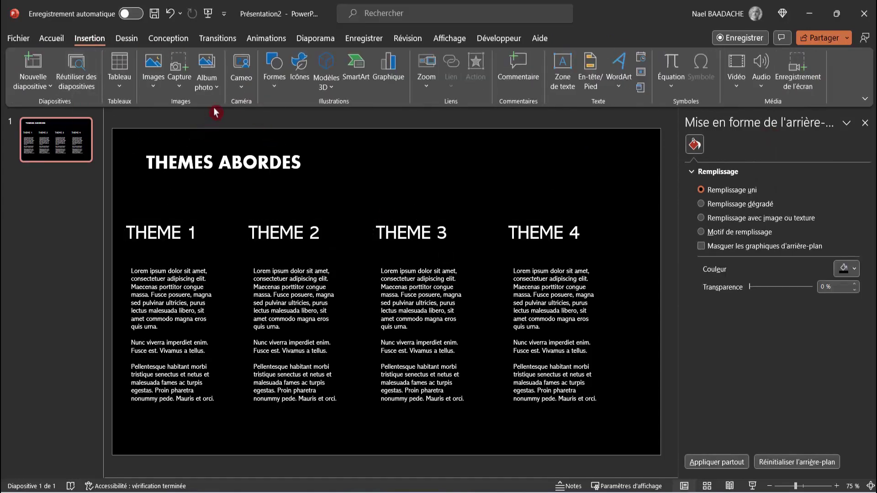
click(278, 85)
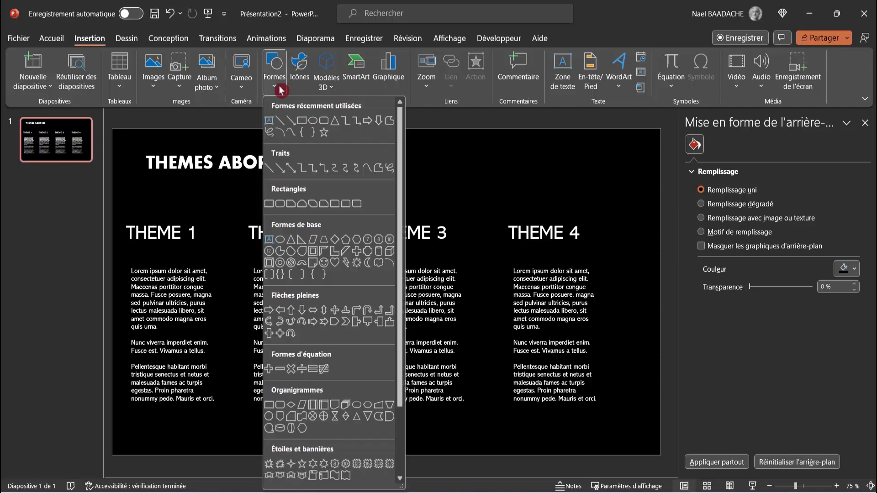
click(324, 121)
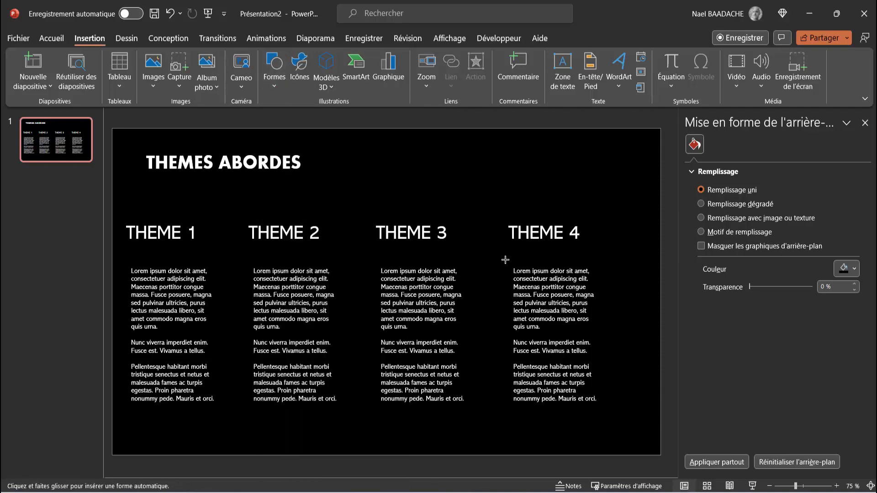
drag(502, 257, 606, 426)
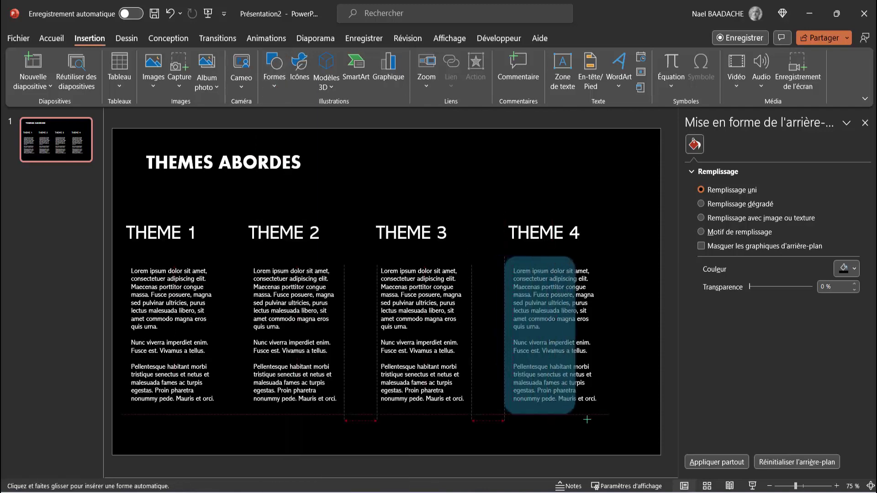
right_click(573, 268)
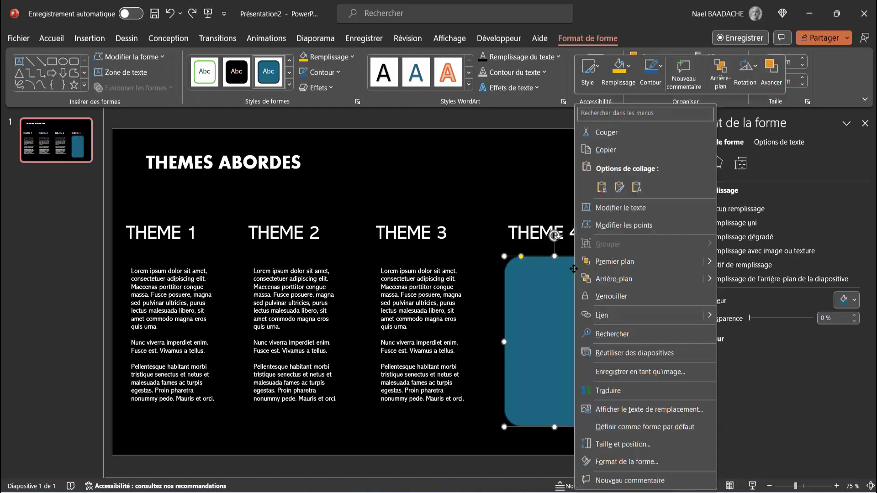
click(617, 281)
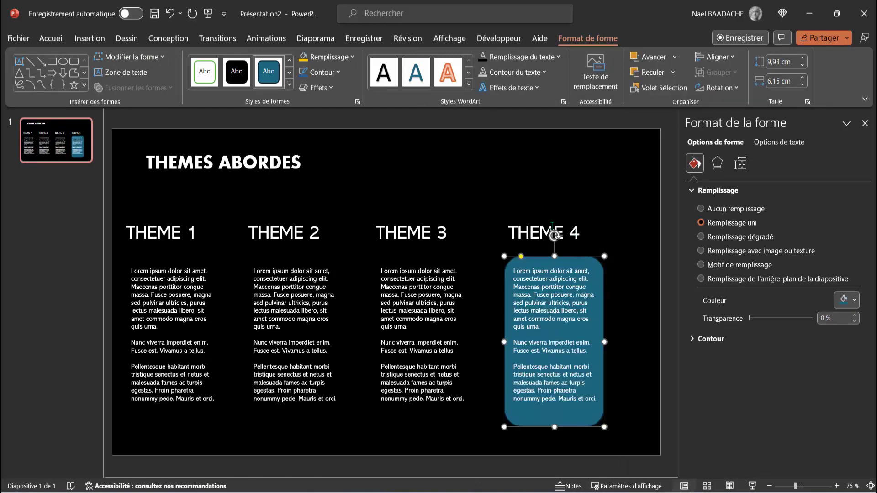
click(448, 166)
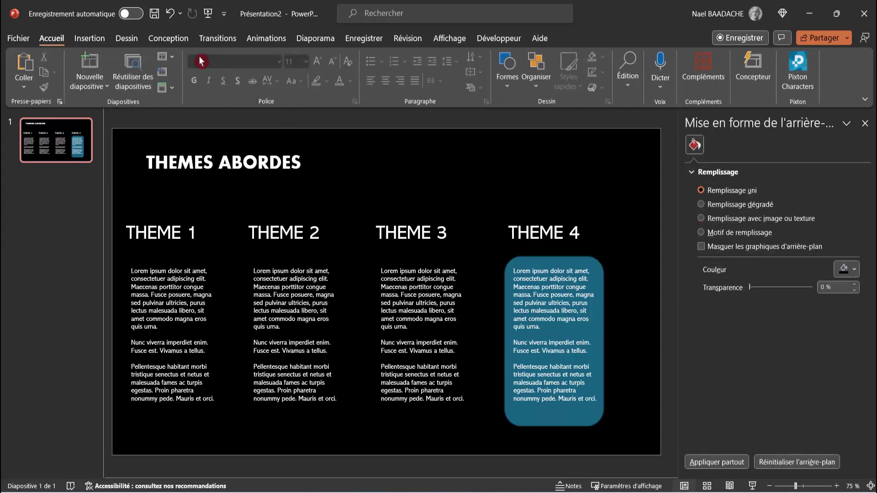
Draw a rounded rectangle bar over the THEME 4 heading.
click(89, 38)
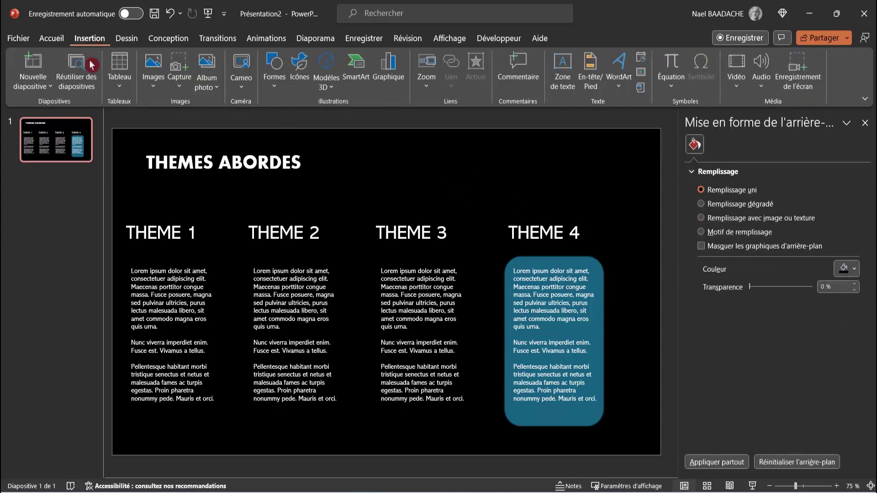
click(275, 77)
click(321, 121)
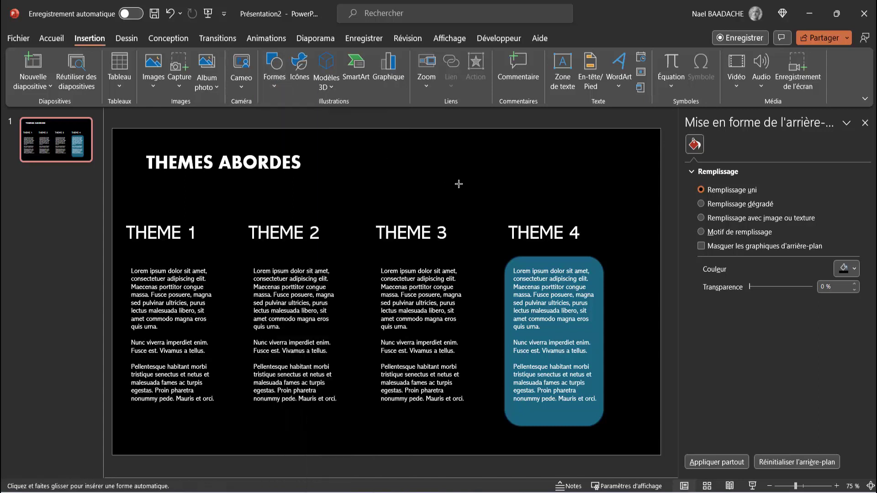
drag(499, 223, 603, 247)
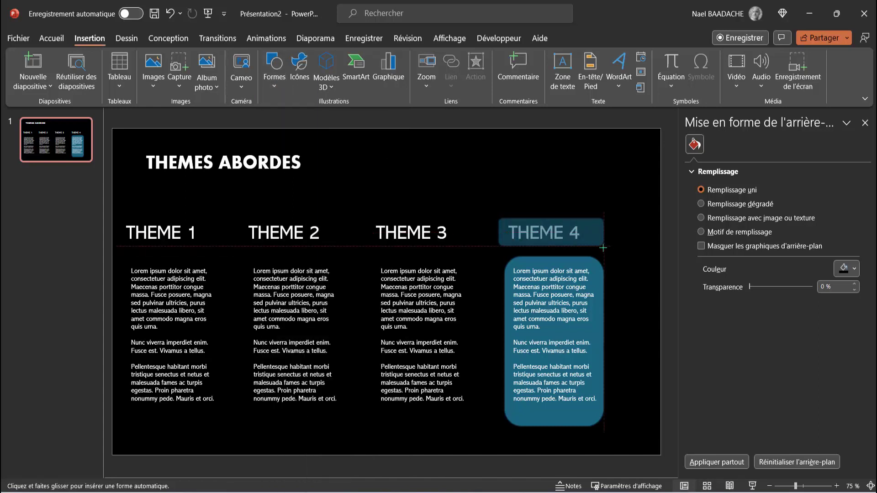
drag(604, 248, 604, 247)
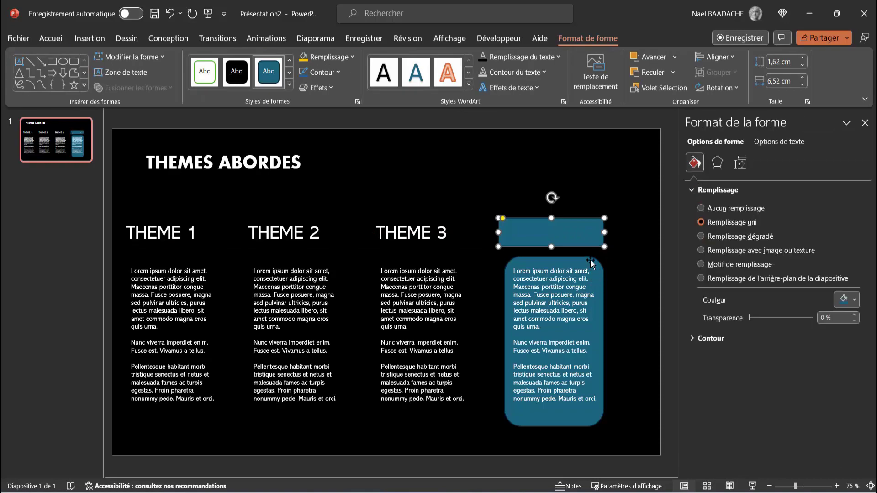
Widen the THEME 4 card to 6,6 cm, nudge it left, and set the bar width to 6,60 cm.
click(591, 262)
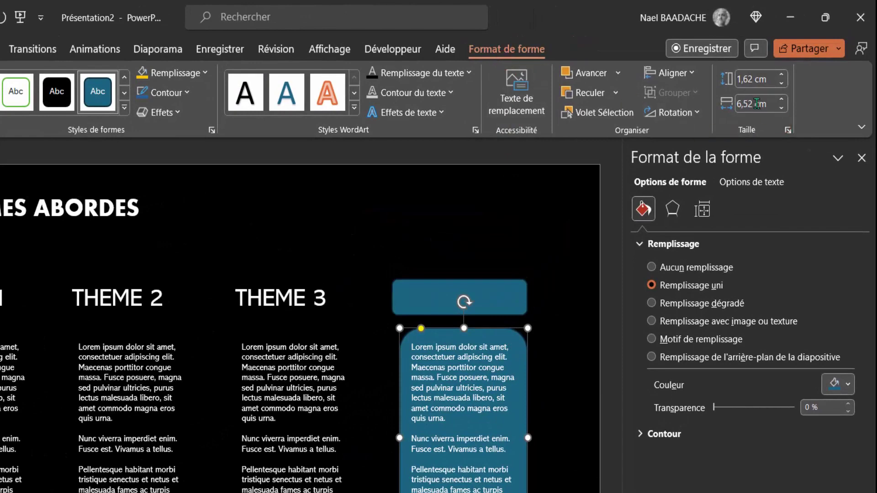
click(782, 100)
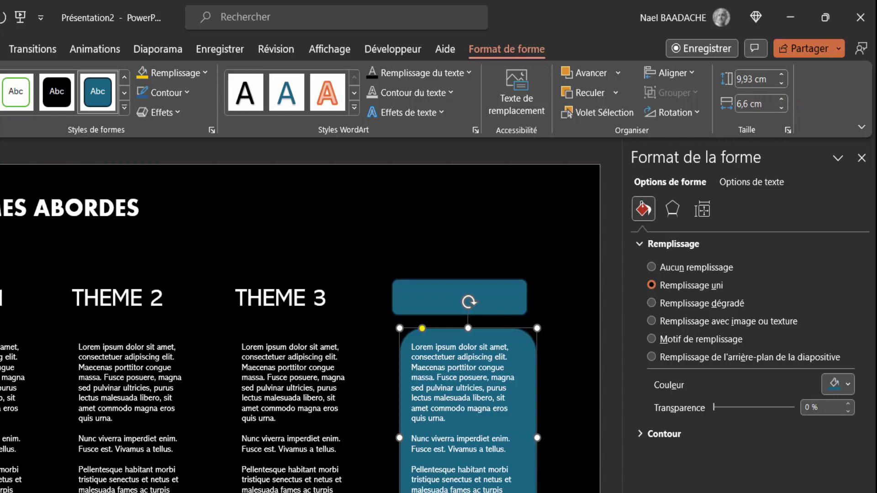
key(Left)
key(Left)
key(Left)
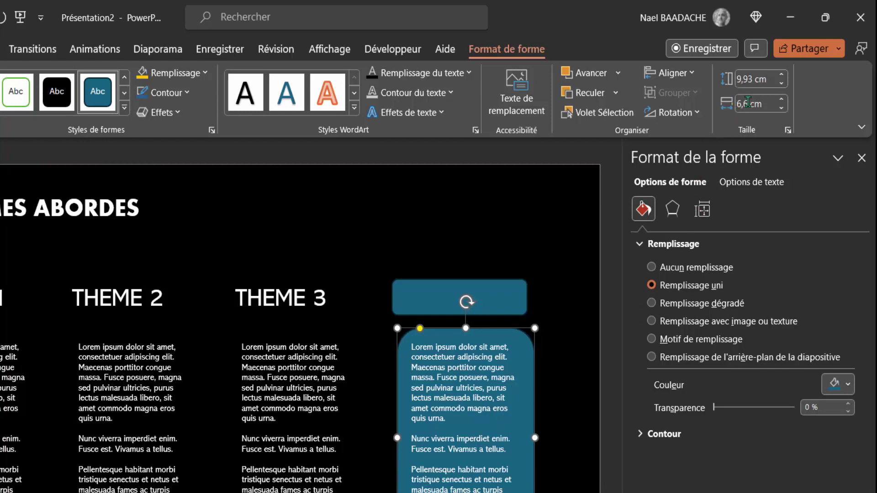
click(508, 284)
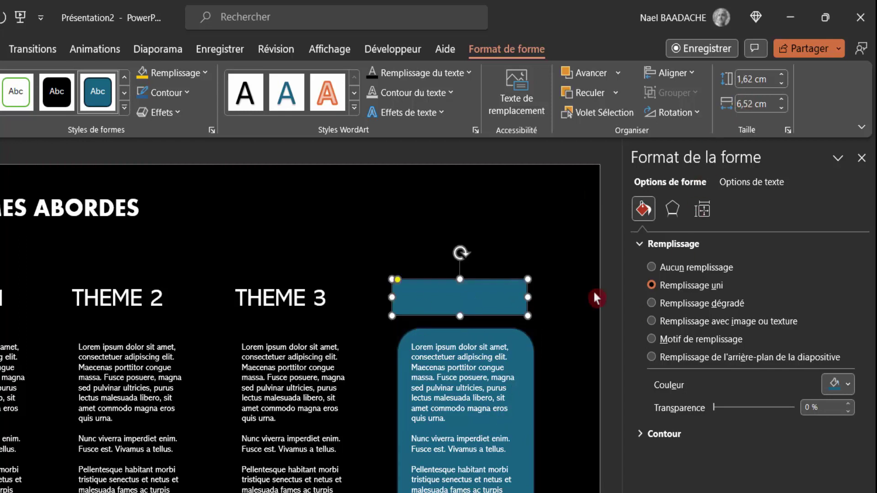
click(774, 104)
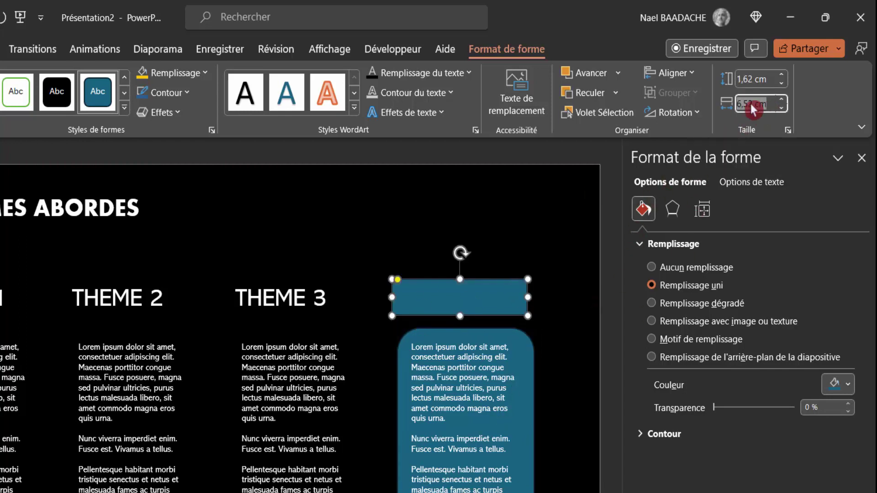
text(6)
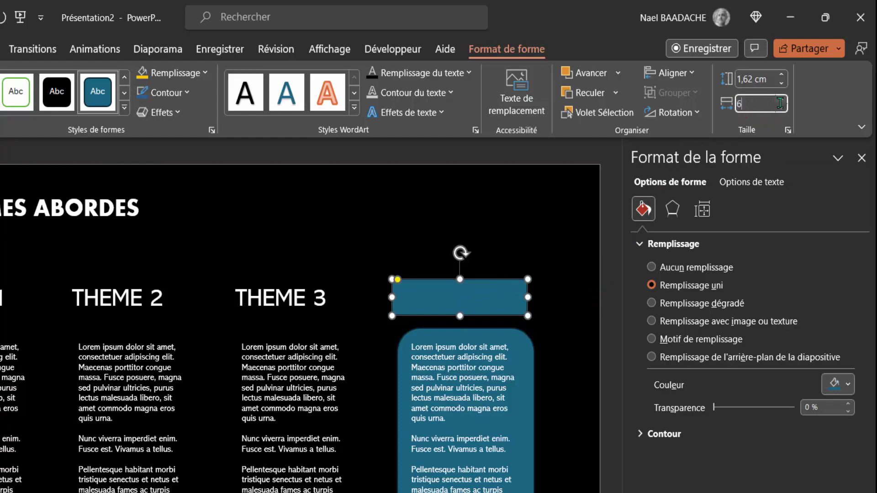
text(,60)
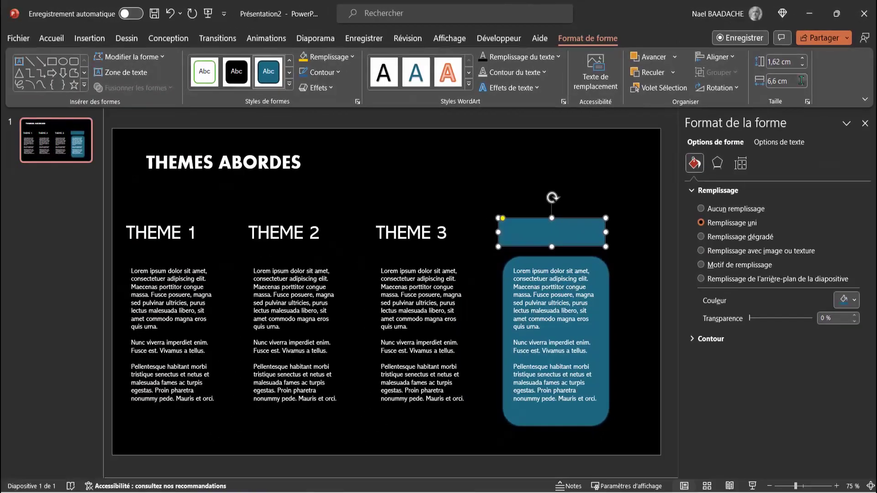
key(Return)
Send the teal bar behind the THEME 4 heading and make the heading text dark.
right_click(536, 223)
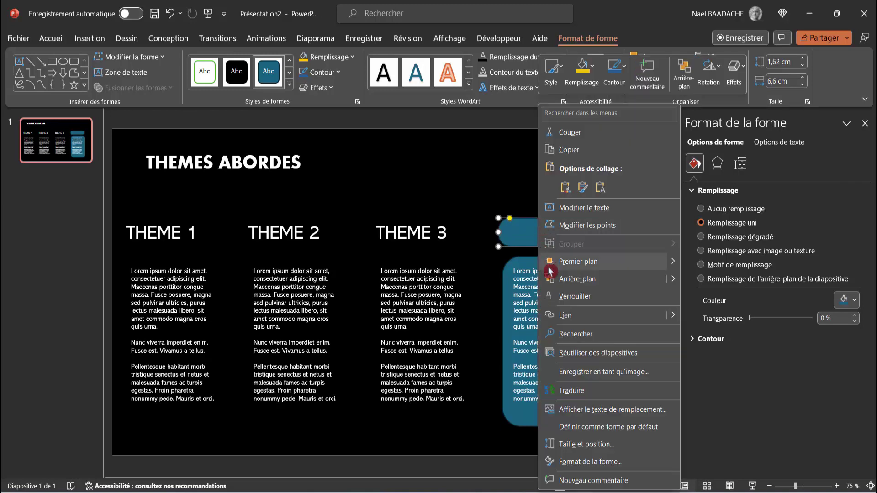
click(561, 283)
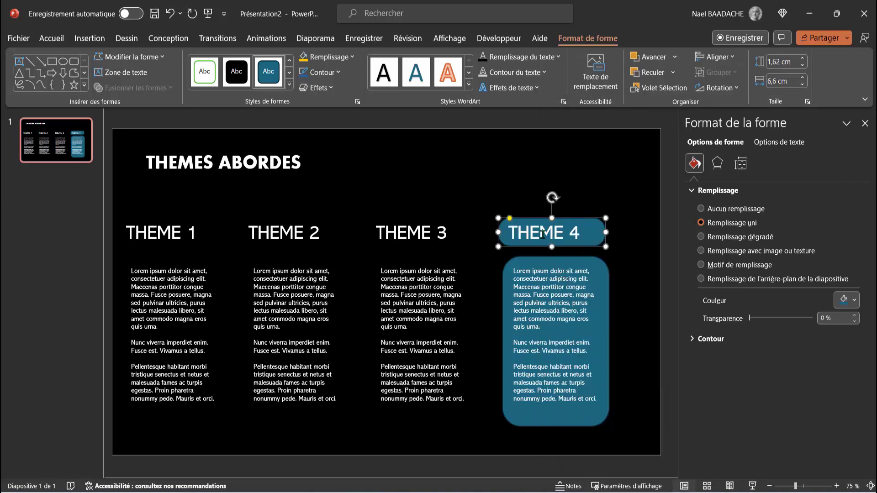
click(543, 234)
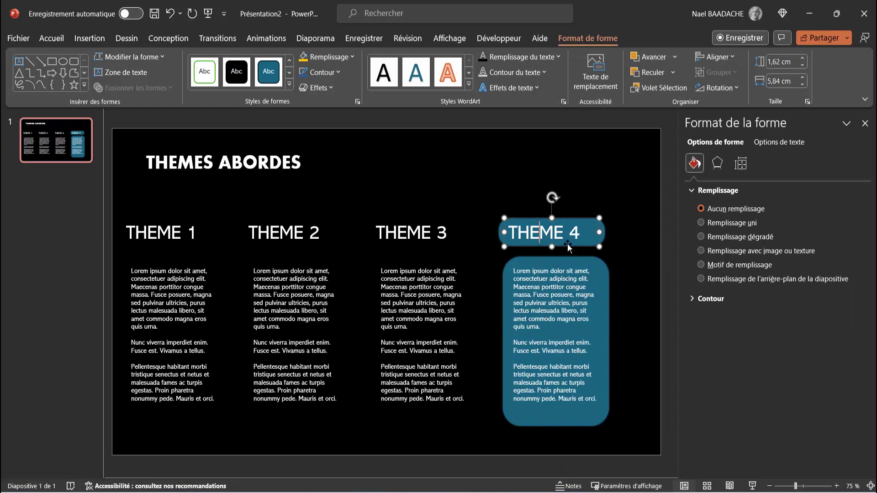
triple_click(519, 229)
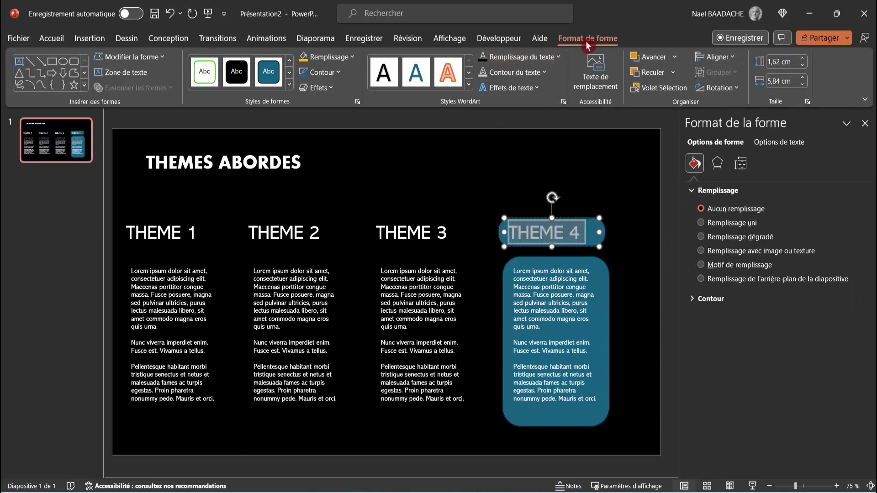
click(484, 59)
Make the THEME 4 card's body text dark and reselect the heading box.
click(543, 293)
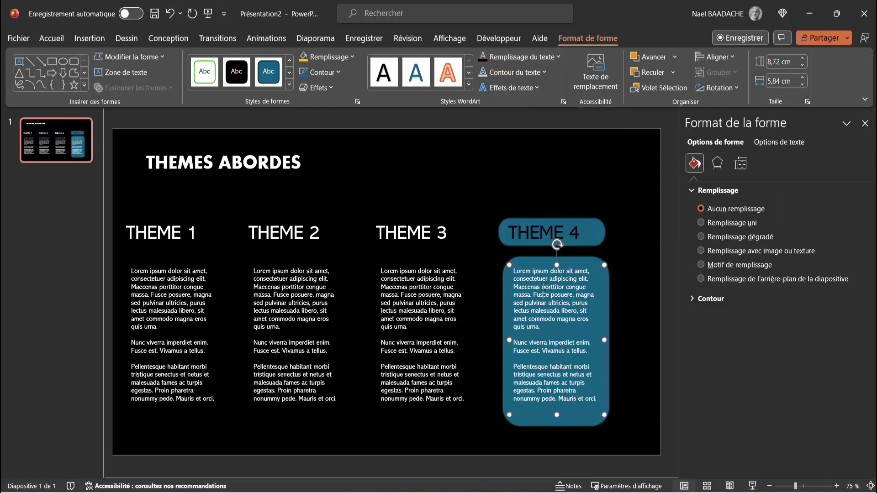
click(483, 58)
click(562, 237)
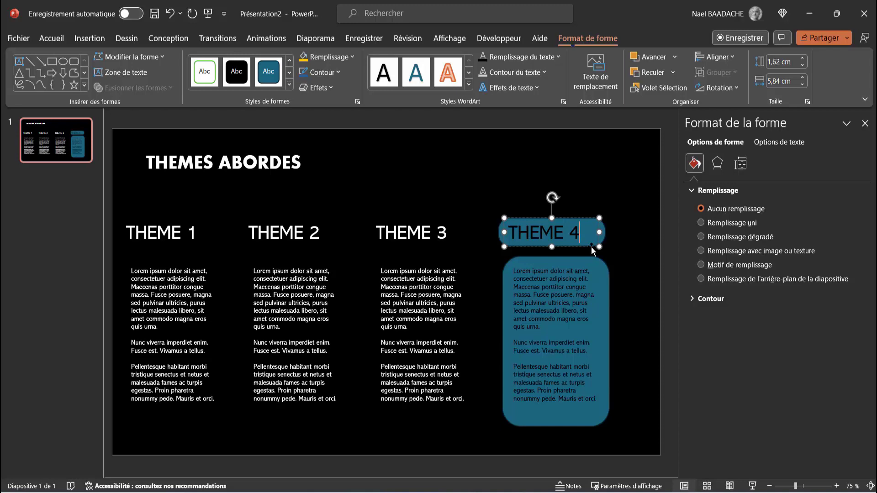
click(592, 221)
click(592, 221)
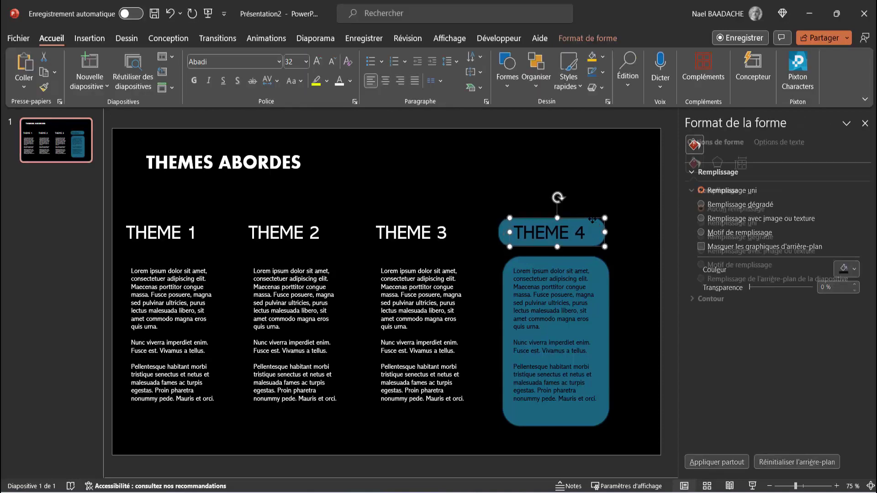
click(595, 40)
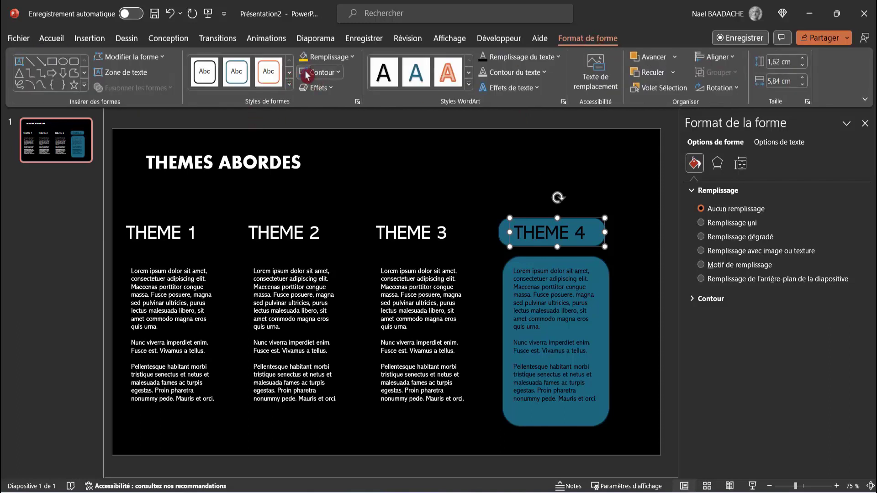
Give the teal THEME 4 card a blue outline, then return to slide 1.
click(594, 267)
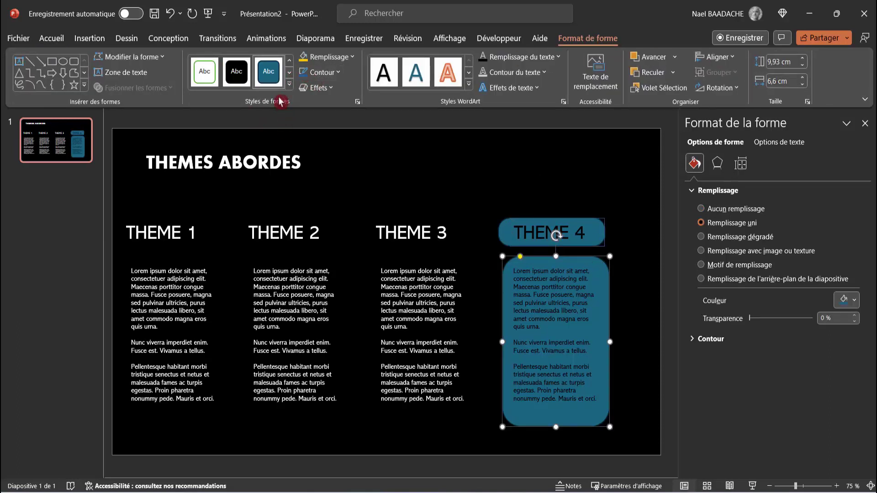
click(337, 74)
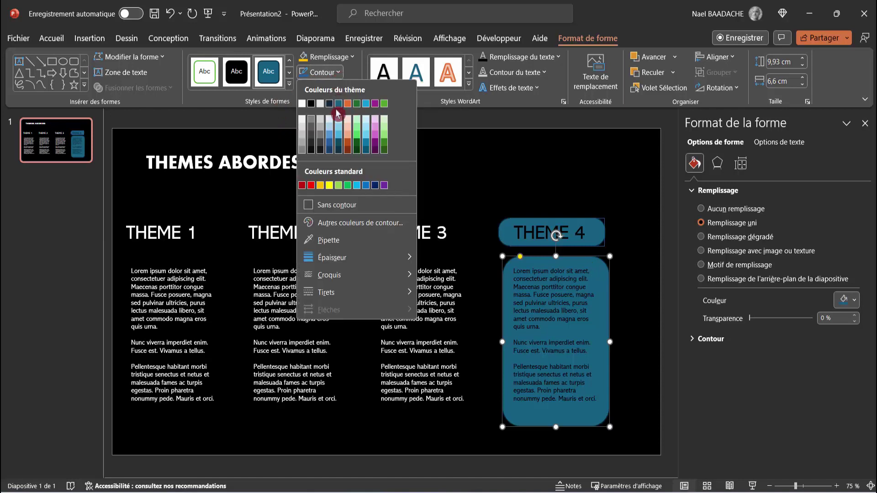
click(329, 135)
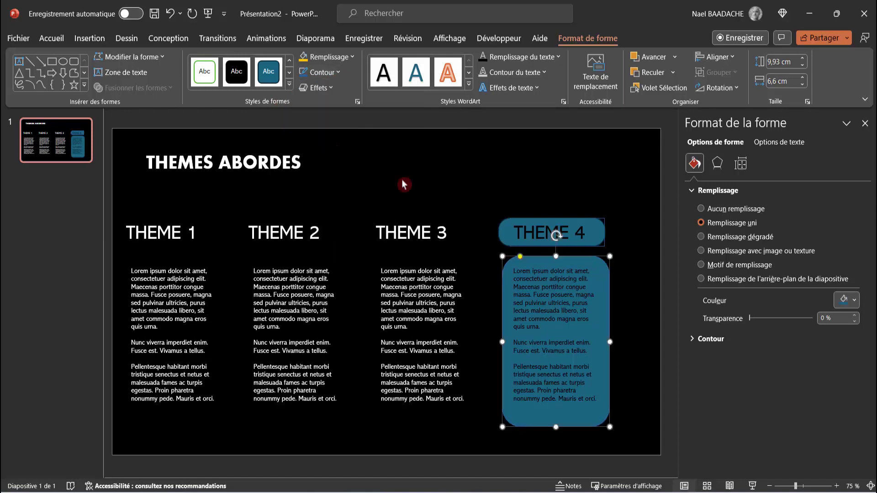
click(582, 221)
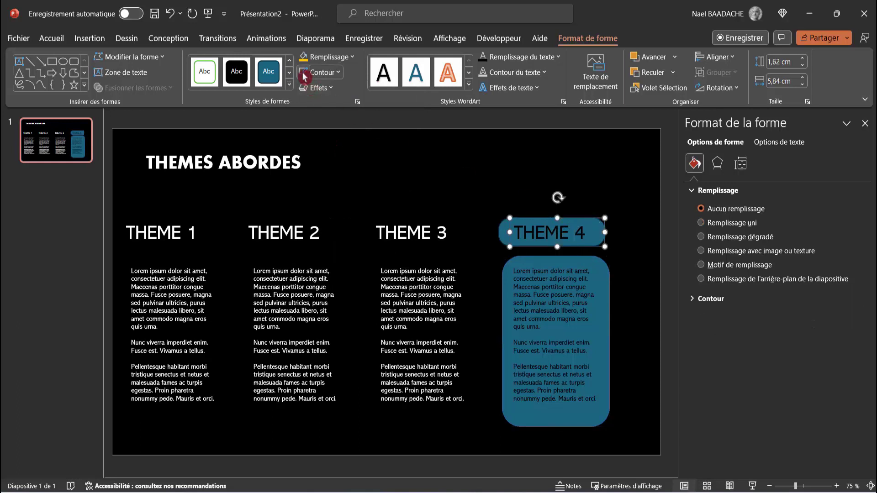
click(477, 189)
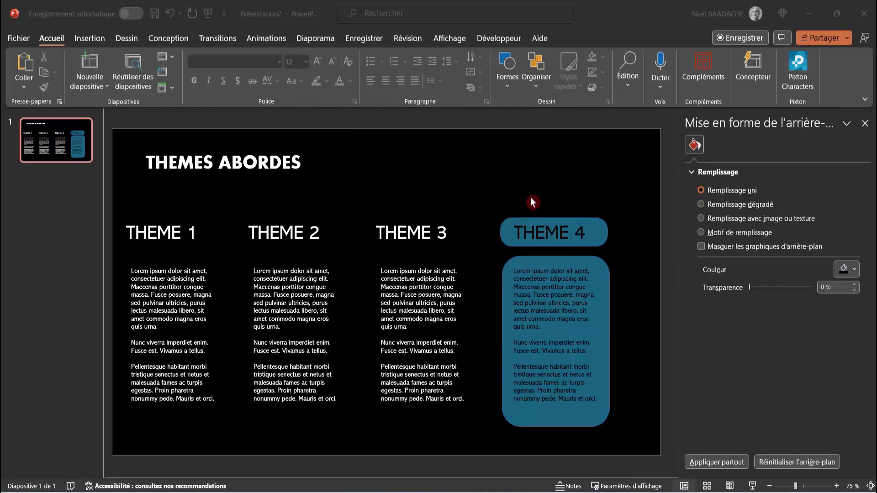
click(45, 150)
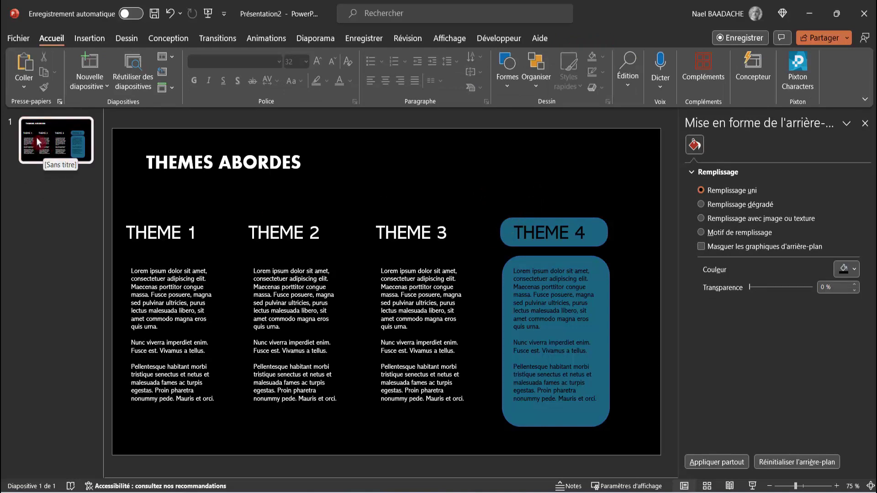
Duplicate slide 1 and move the teal THEME 4 bar and card onto the THEME 3 column.
right_click(36, 137)
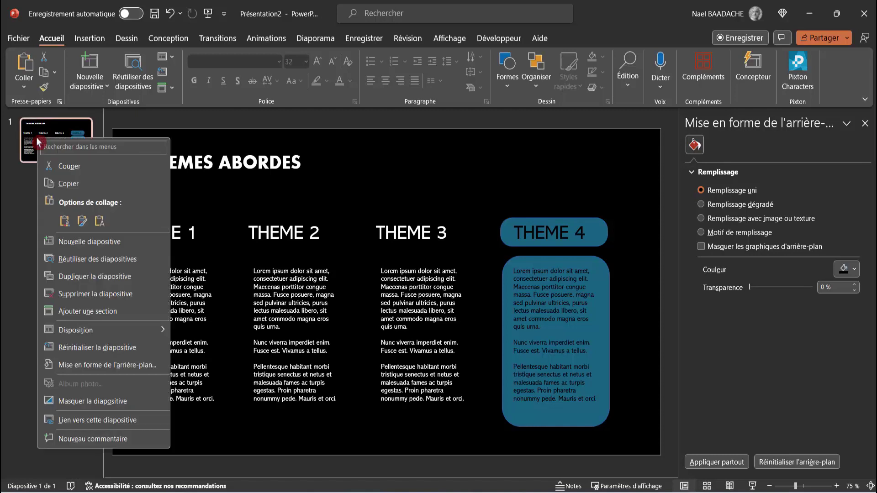
click(46, 276)
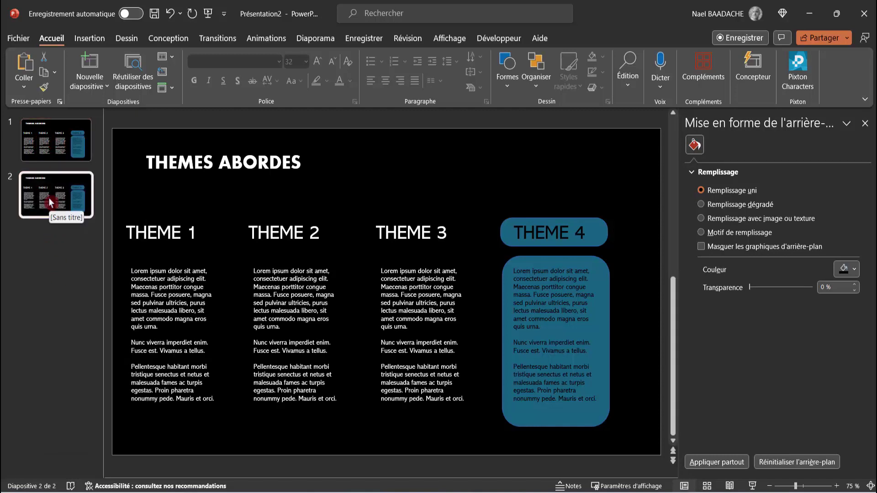
click(504, 235)
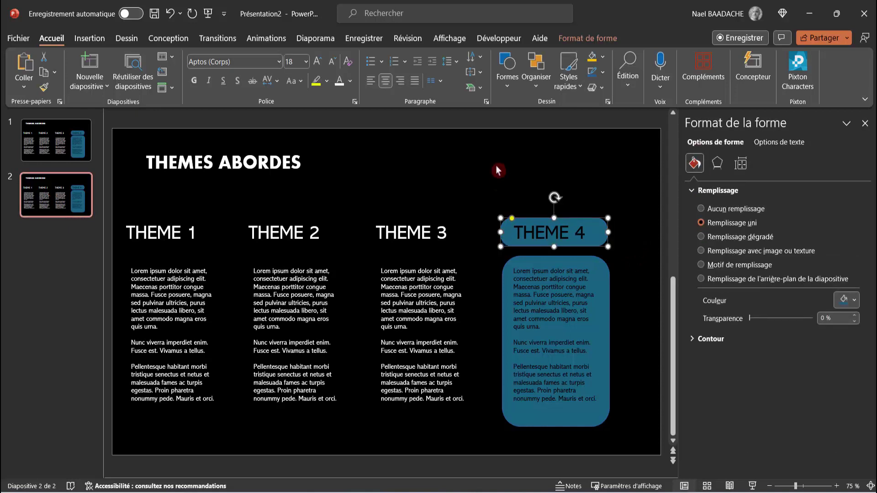
shift+click(505, 275)
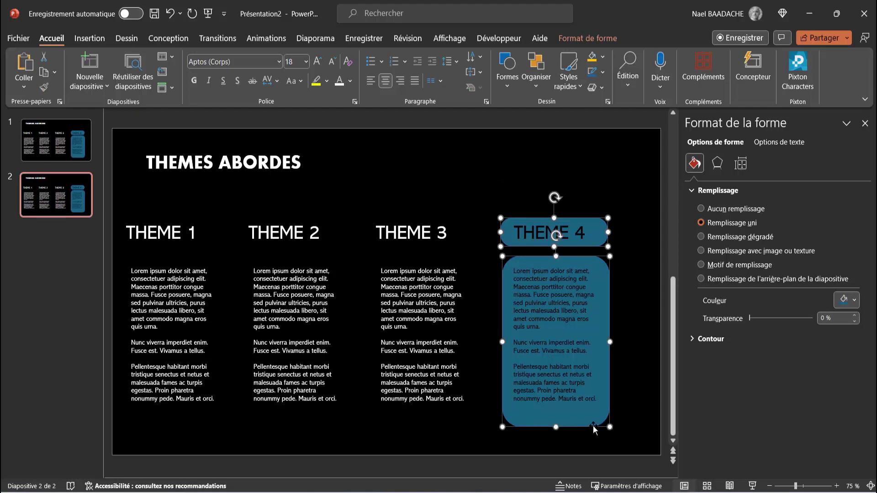
drag(593, 426, 457, 425)
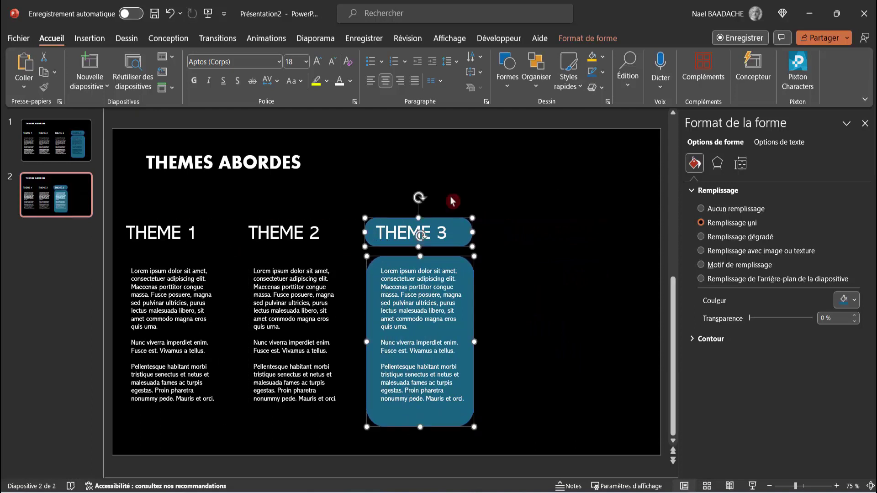
Fill the THEME 3 bar and card yellow with a standard-colour outline and black text.
click(594, 39)
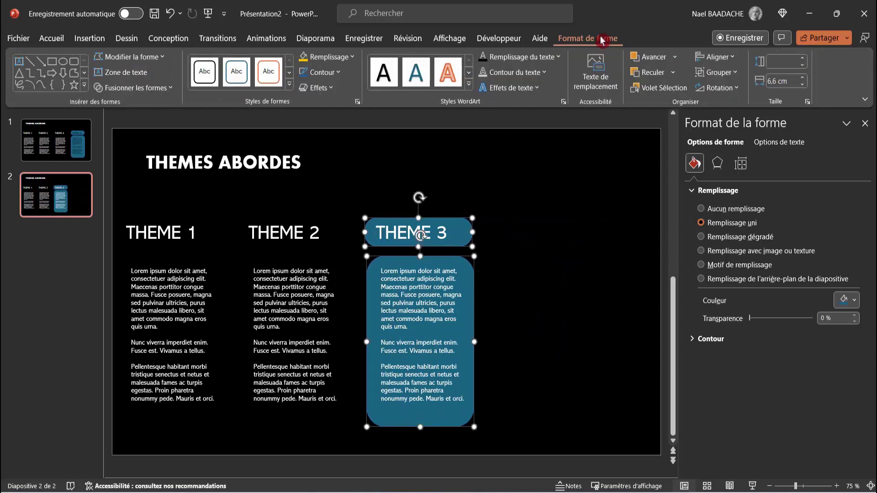
click(303, 63)
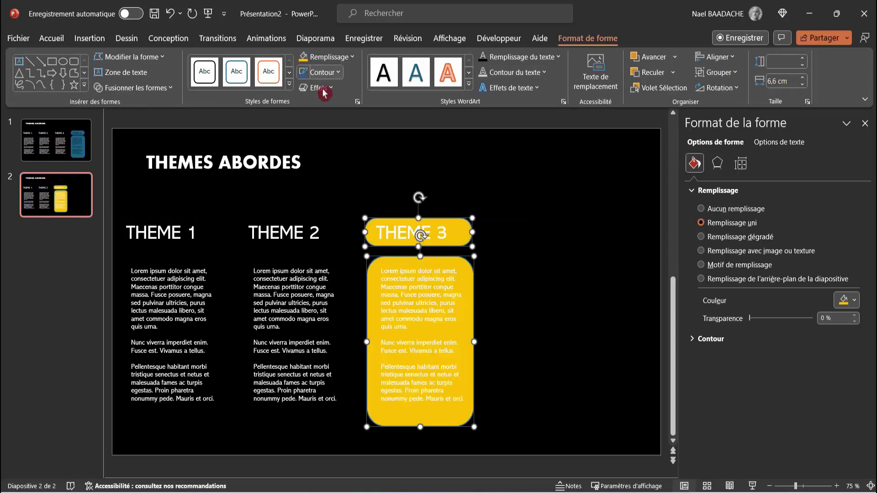
click(340, 75)
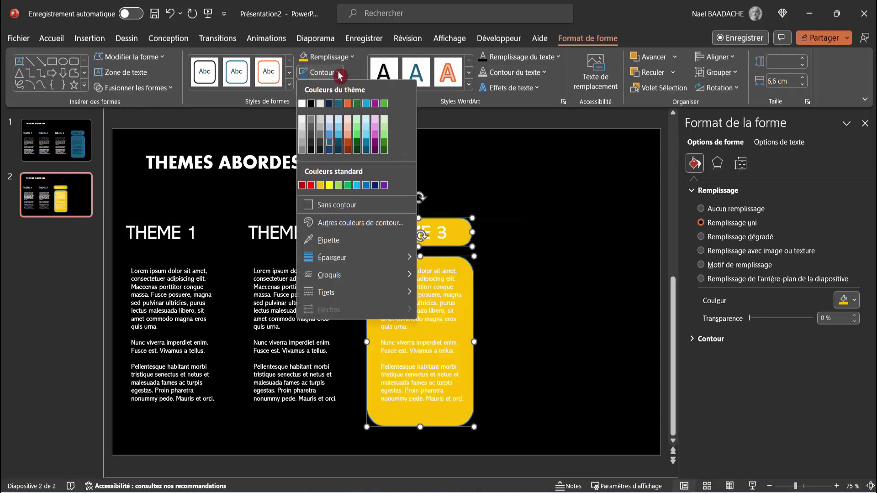
click(319, 187)
click(385, 232)
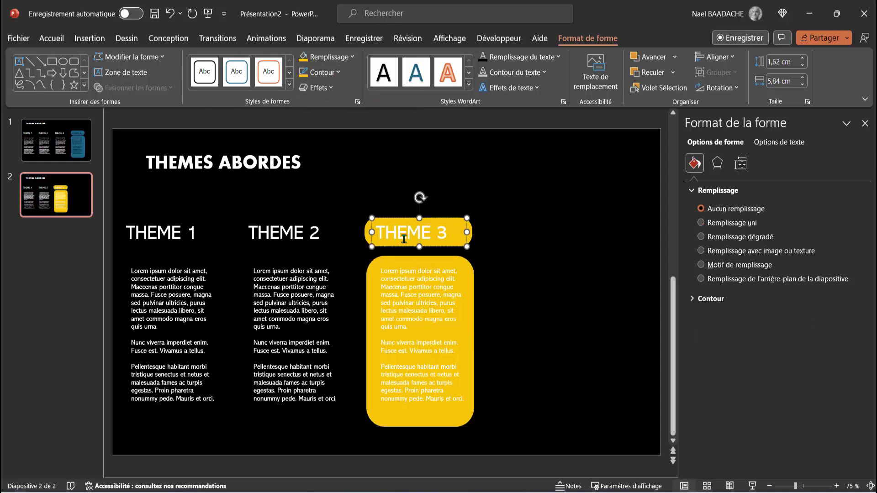
shift+click(404, 277)
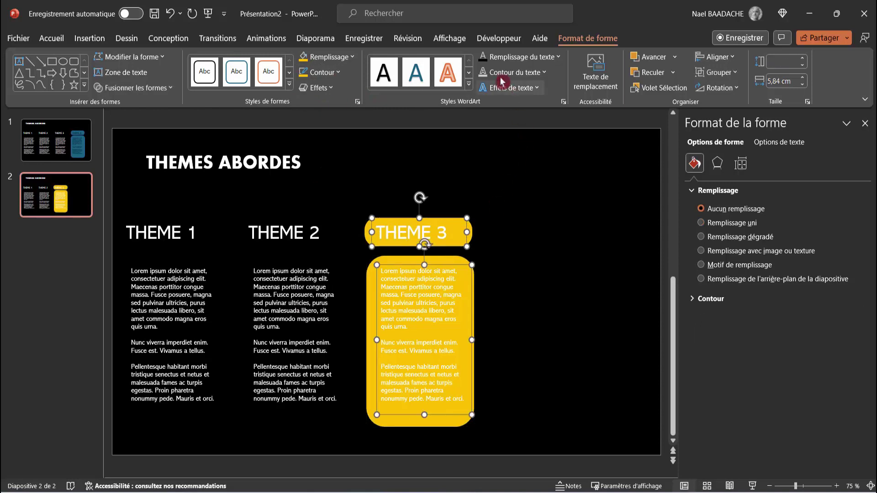
click(483, 60)
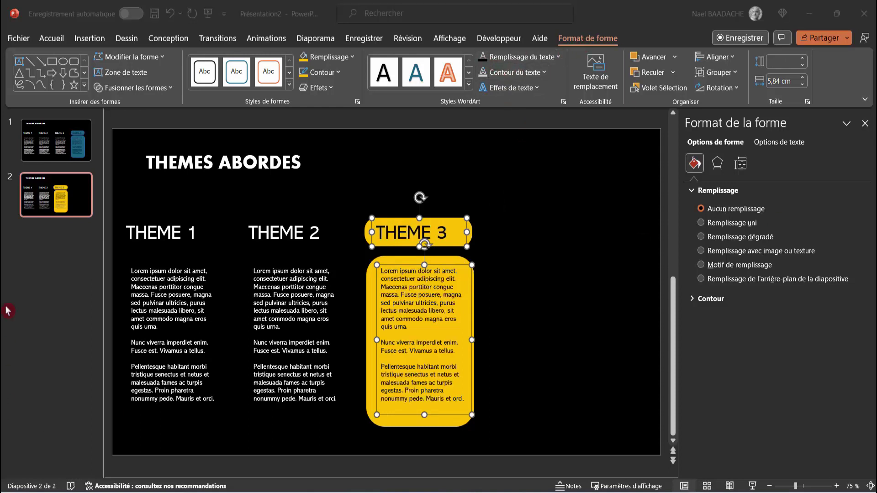
Duplicate slide 2 as slide 3 and drag its yellow bar and card onto THEME 2.
right_click(43, 205)
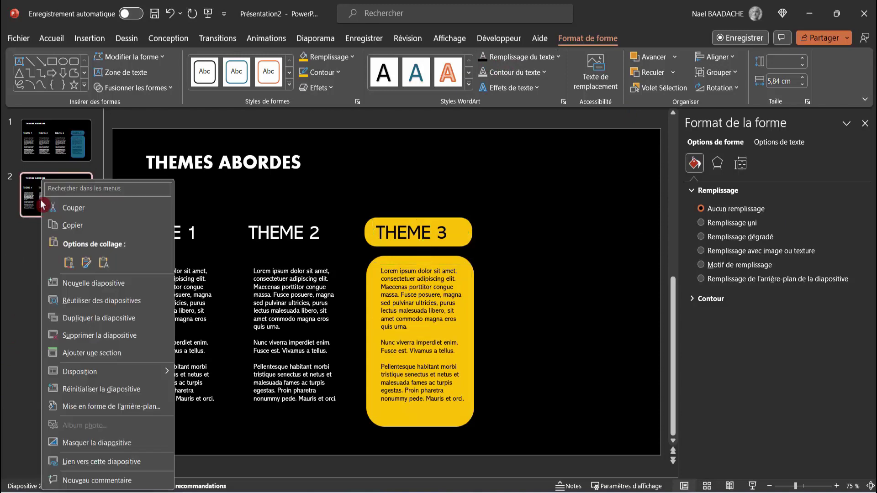
click(70, 321)
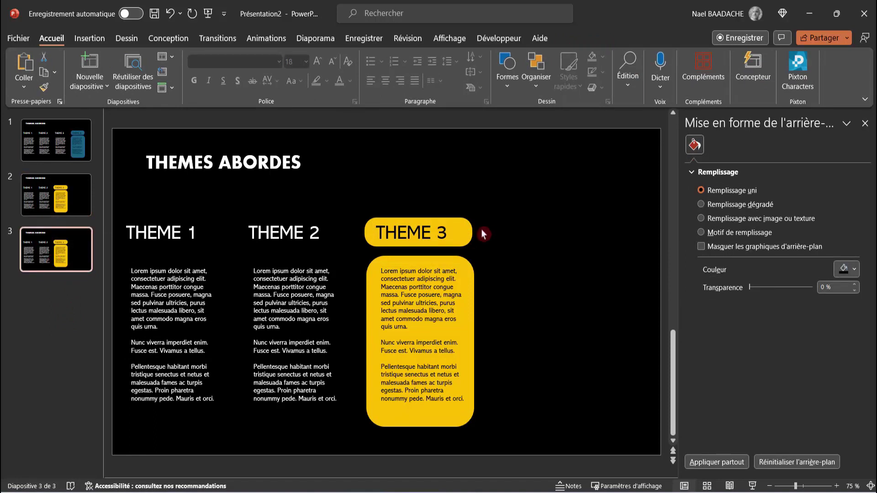
click(356, 233)
click(366, 233)
ctrl+click(369, 290)
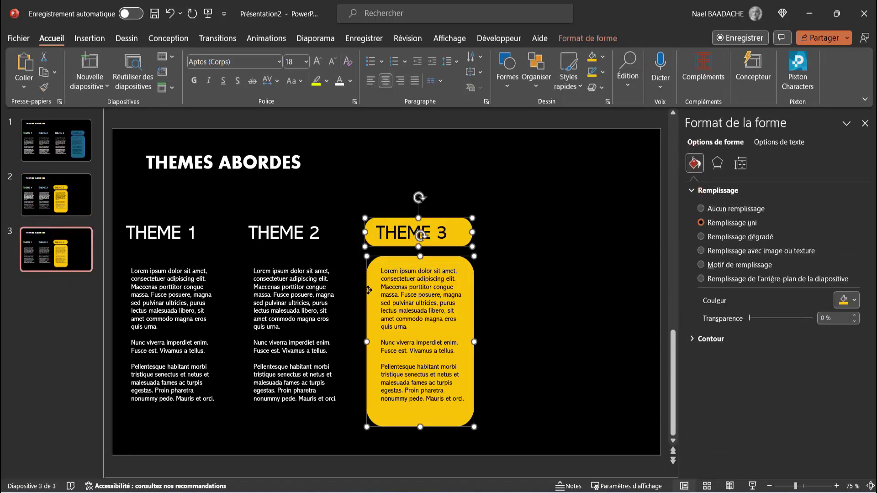
drag(369, 290, 235, 288)
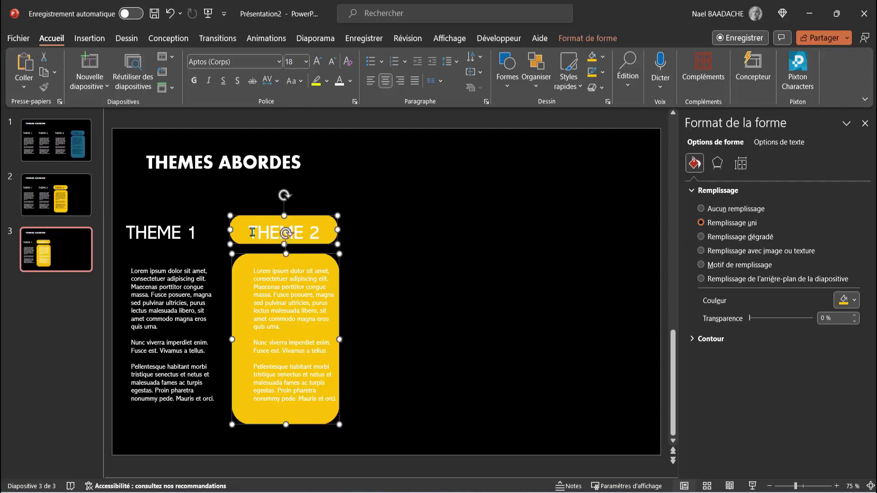
Fill the THEME 2 bar and card light green with a matching outline colour.
click(253, 230)
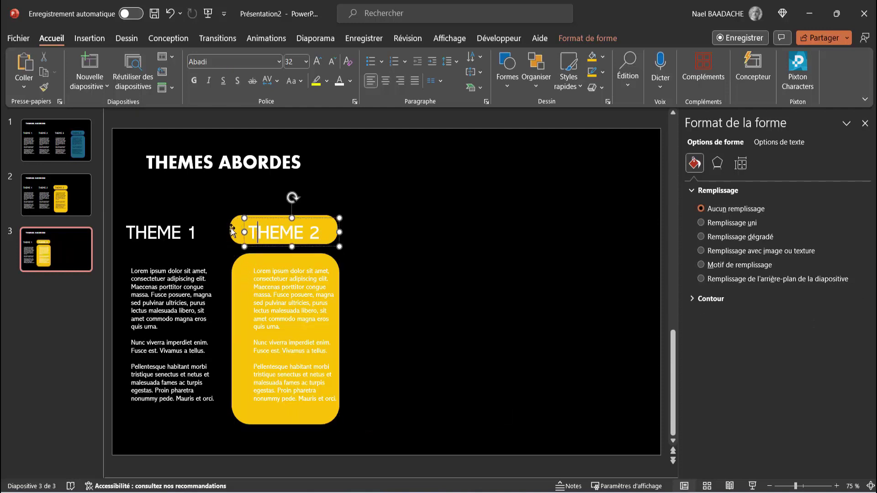
click(238, 223)
shift+click(233, 282)
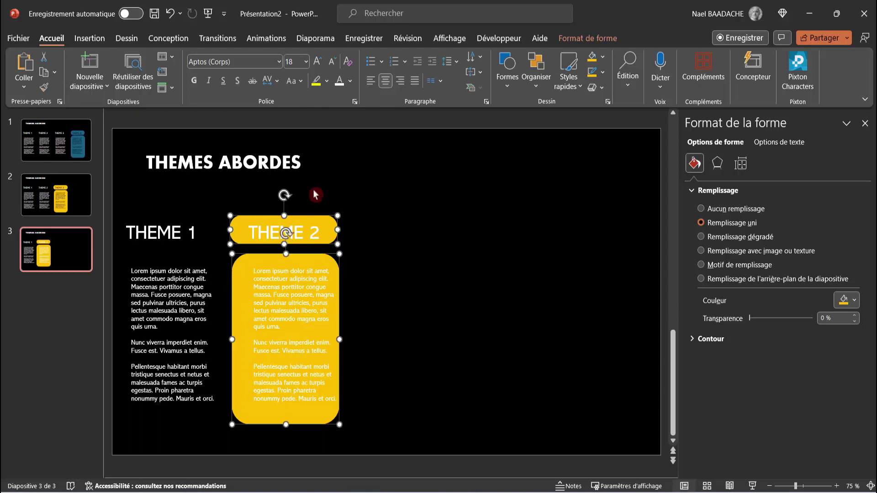
click(586, 38)
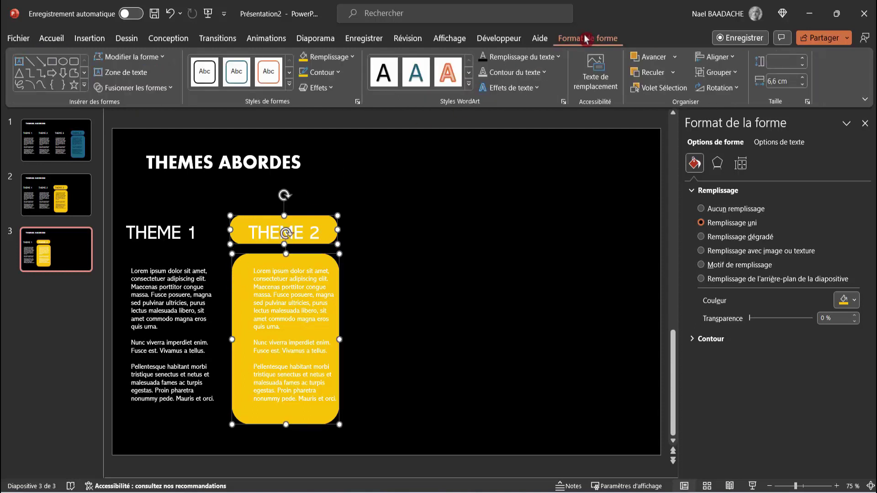
click(355, 58)
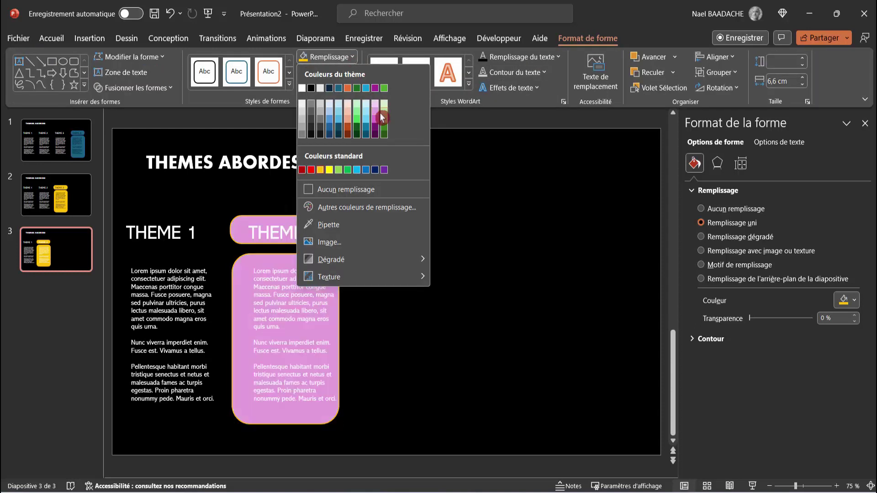
click(385, 123)
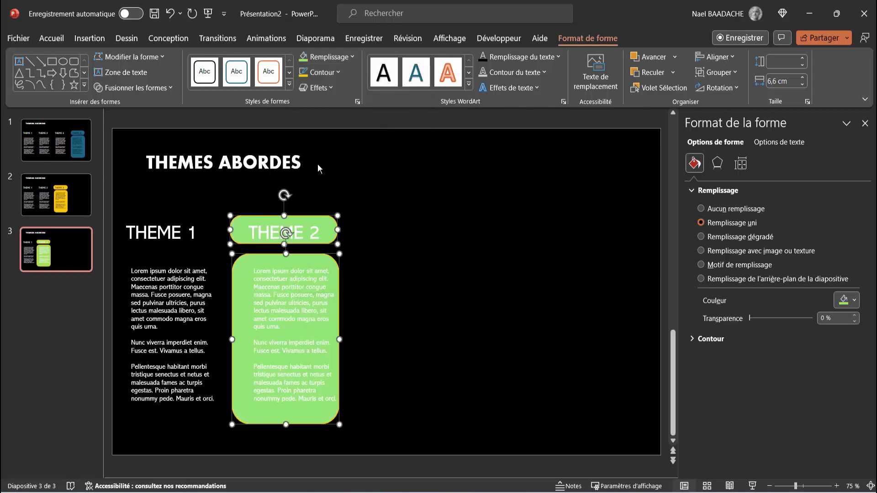
click(340, 77)
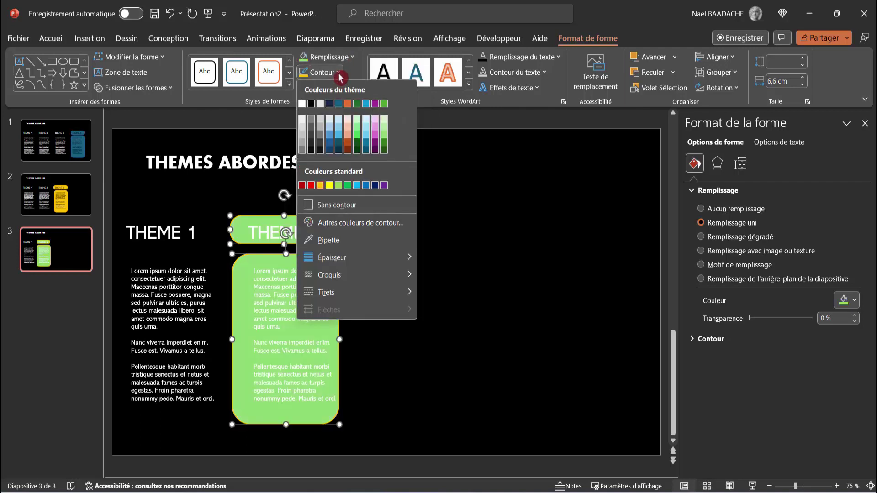
click(383, 133)
Make the THEME 2 heading and body text black and shift the text boxes slightly left.
click(274, 229)
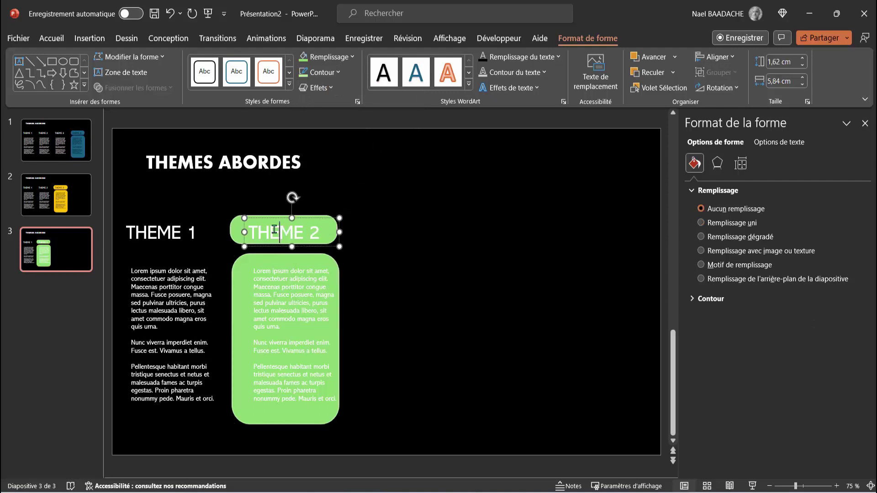
shift+click(265, 277)
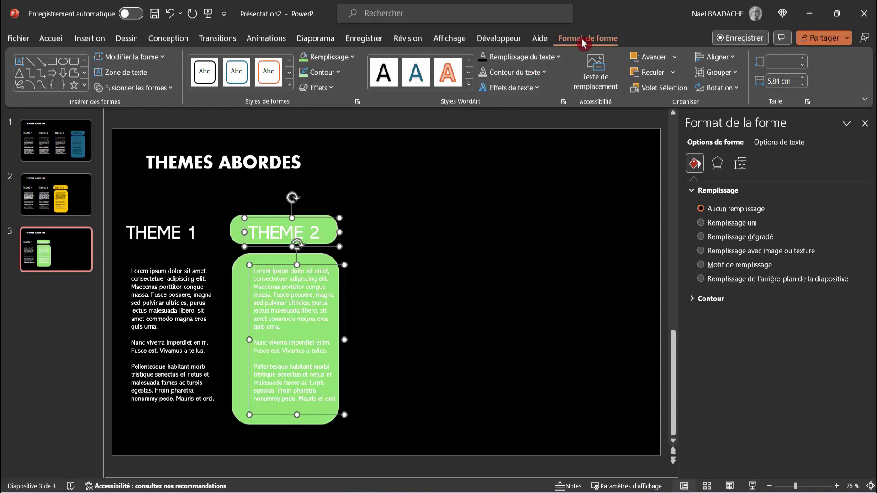
click(484, 59)
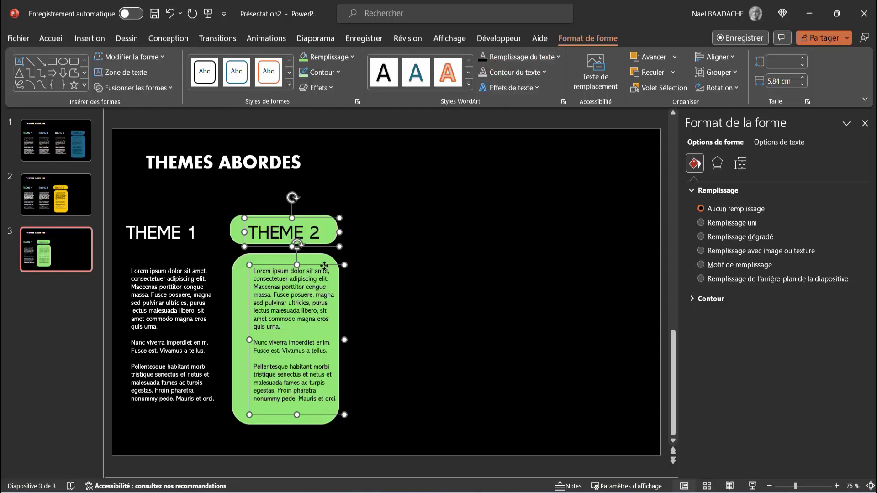
drag(325, 266, 319, 266)
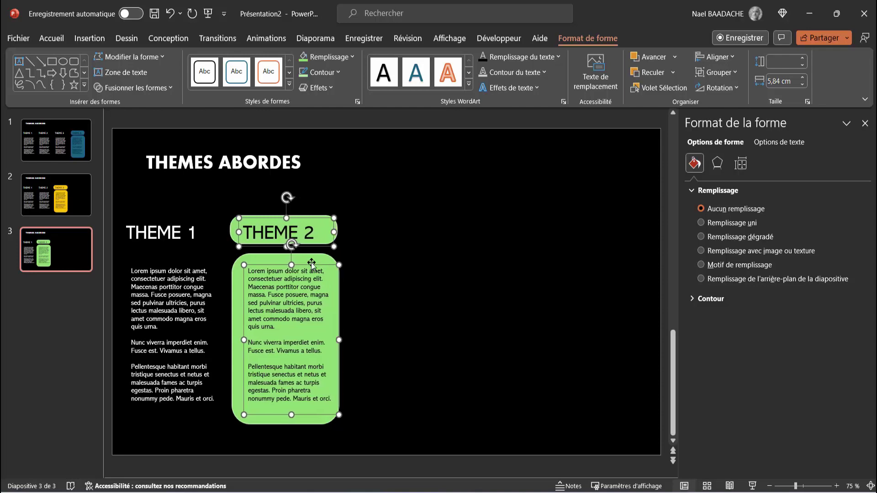
click(50, 251)
right_click(50, 251)
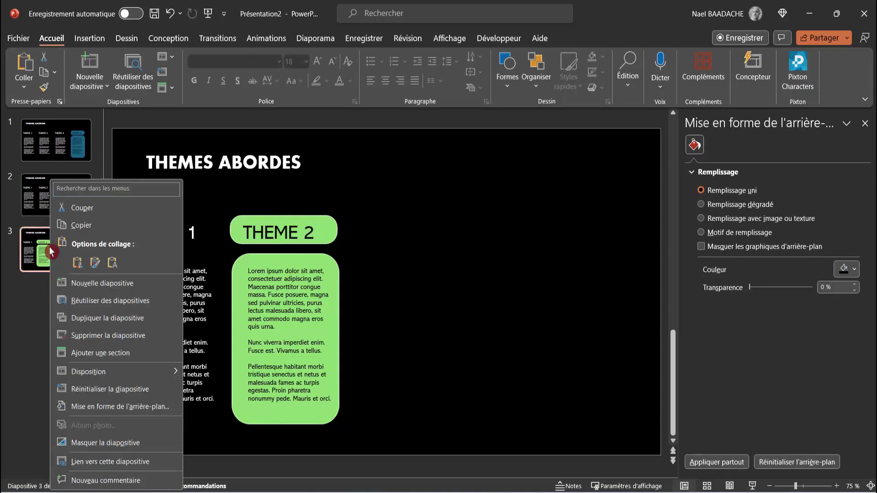
Duplicate slide 3 as slide 4 and move the green bar and card onto THEME 1.
click(59, 318)
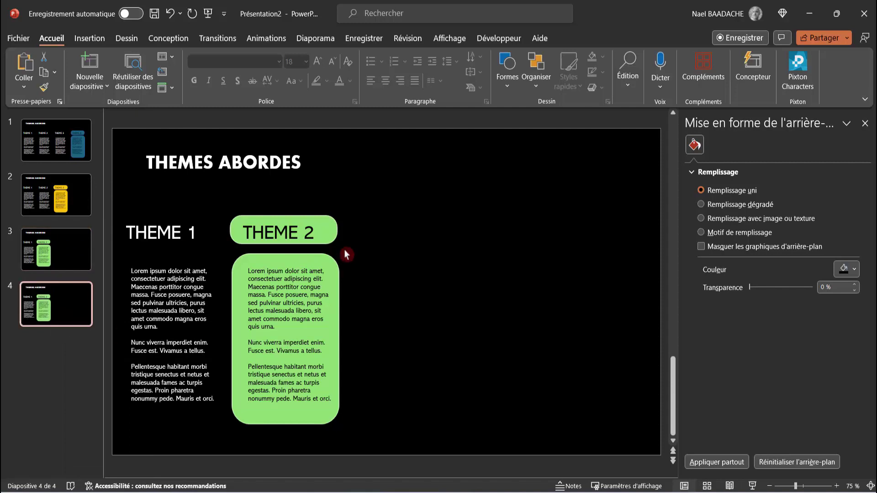
click(233, 232)
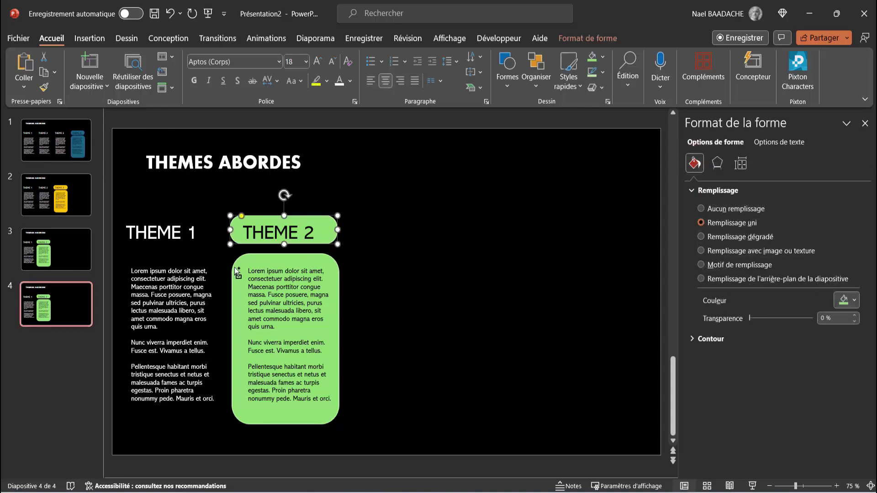
ctrl+click(236, 272)
drag(236, 273, 123, 269)
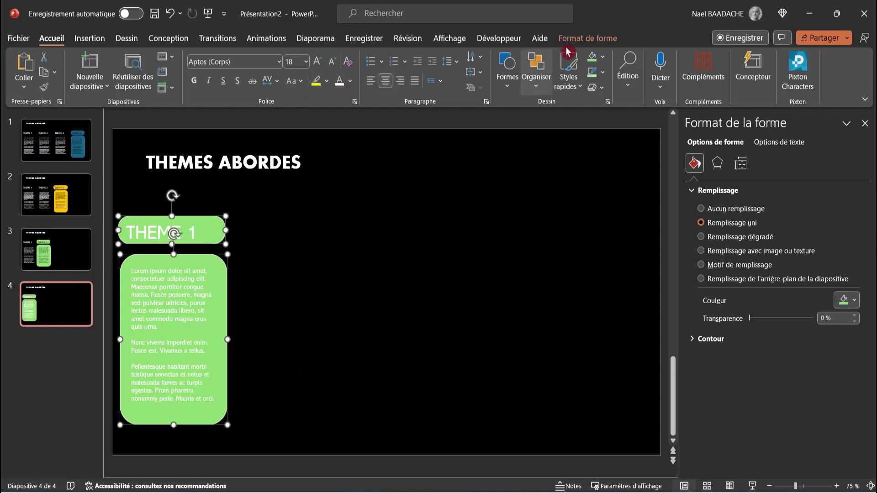
Recolour the THEME 1 bar and card salmon with matching outline and black text.
click(586, 38)
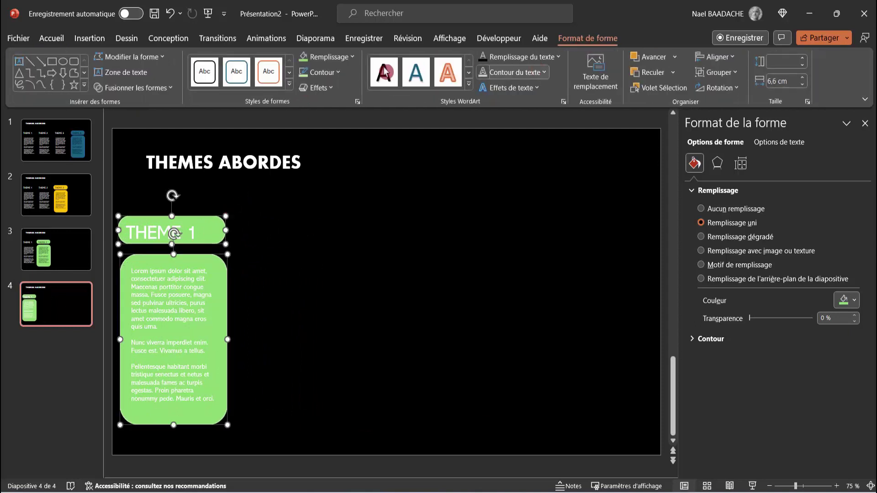
click(352, 59)
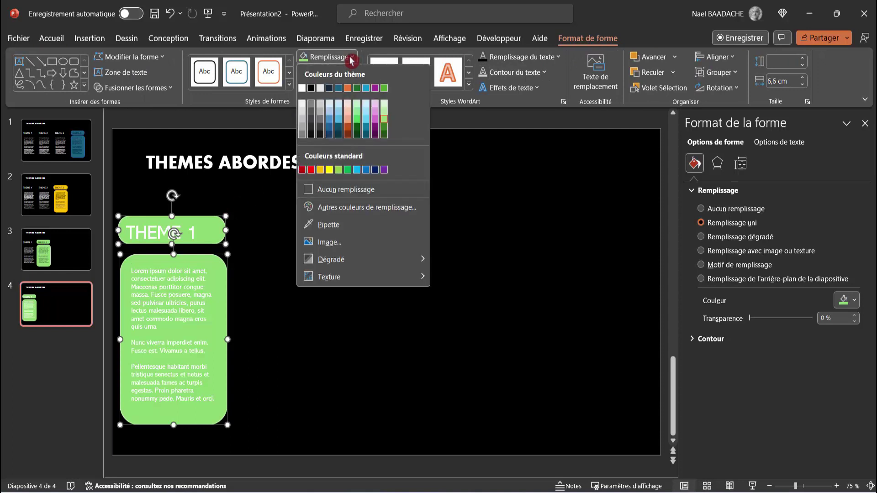
click(345, 121)
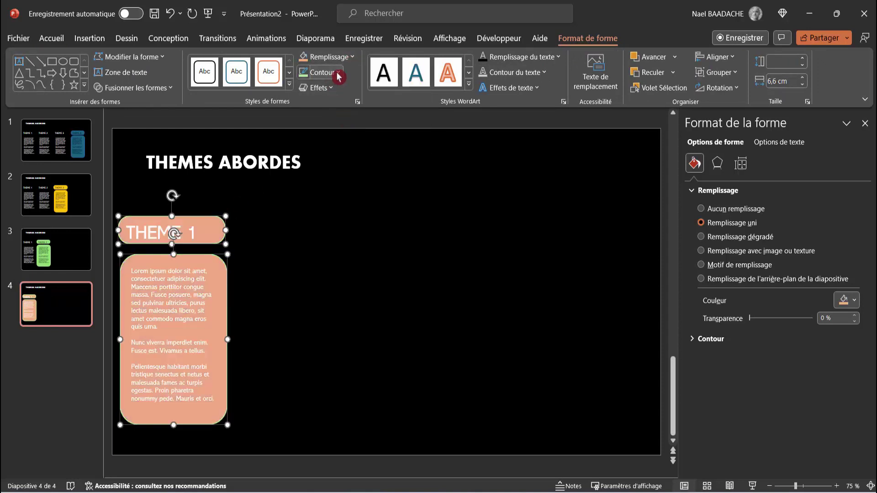
click(339, 76)
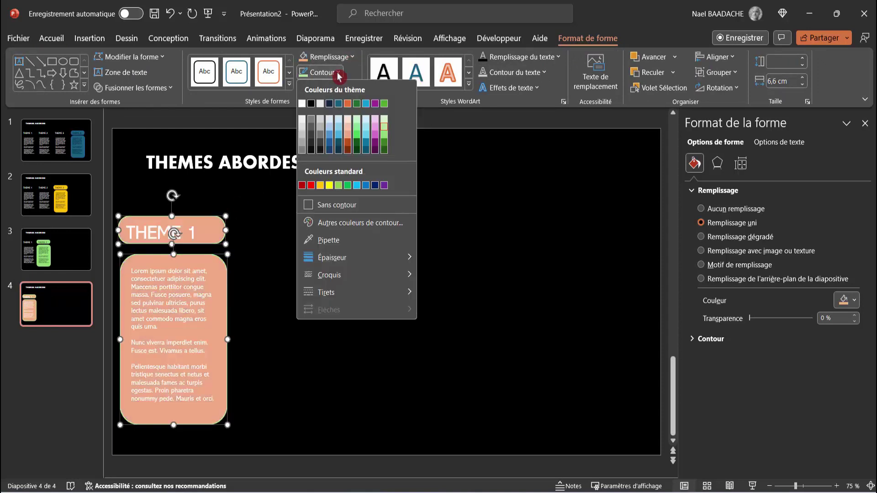
click(346, 135)
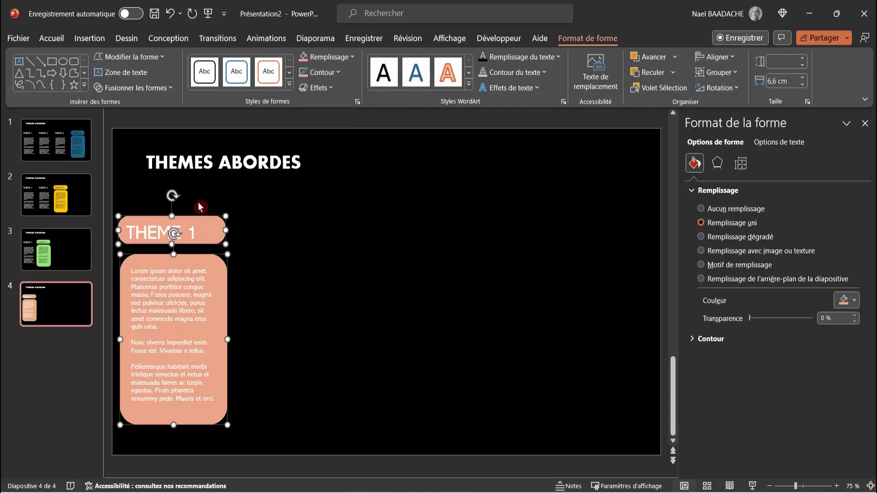
click(142, 232)
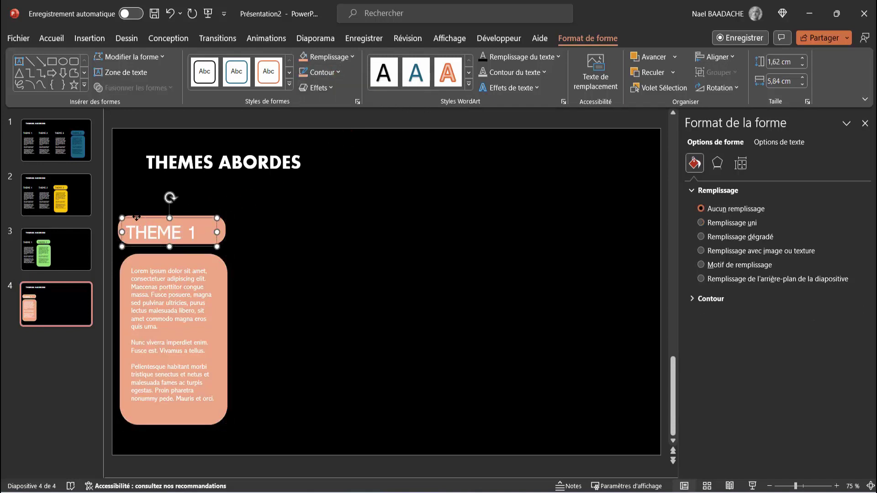
shift+click(145, 275)
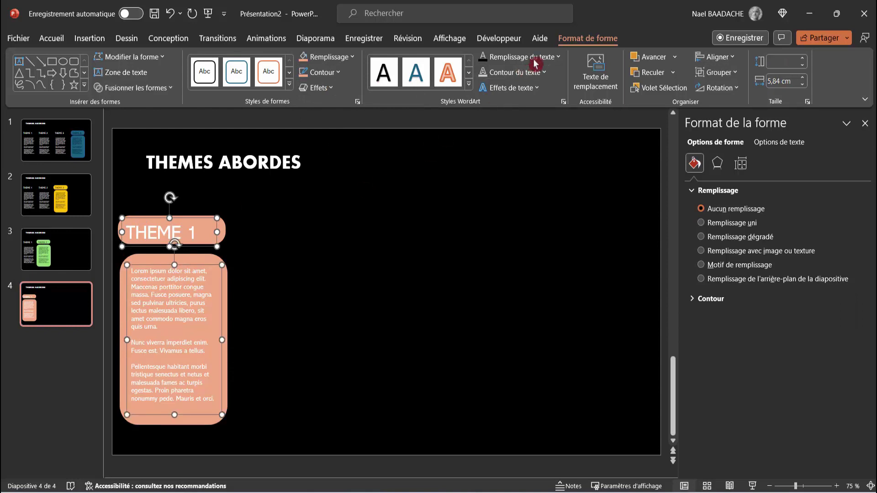
click(483, 57)
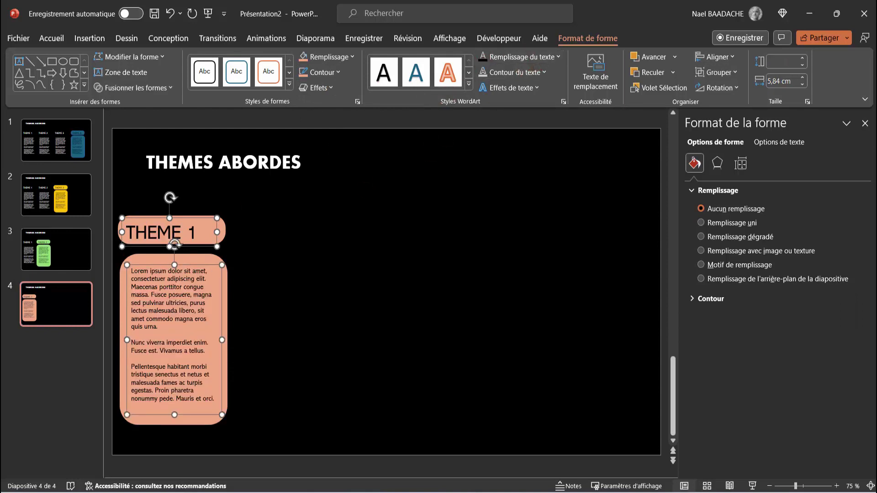
click(346, 297)
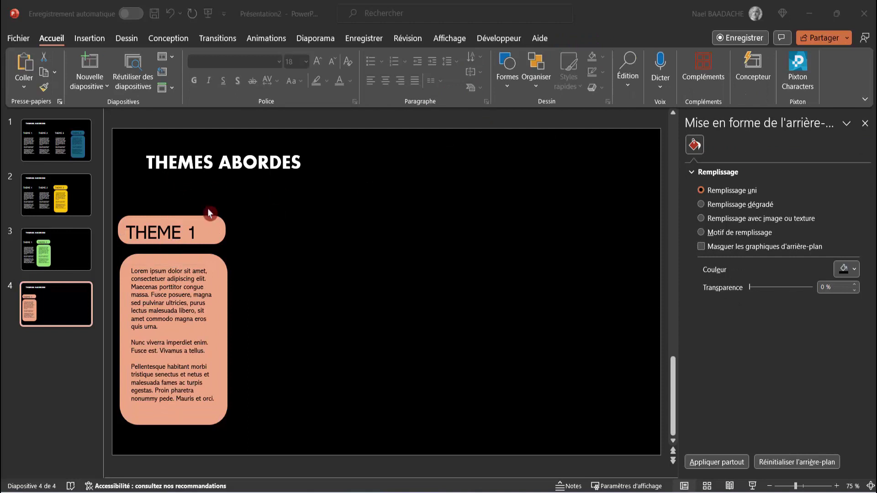
Reorder the slides: salmon THEME 1, green THEME 2, yellow THEME 3, teal THEME 4, then select slide 1.
click(52, 315)
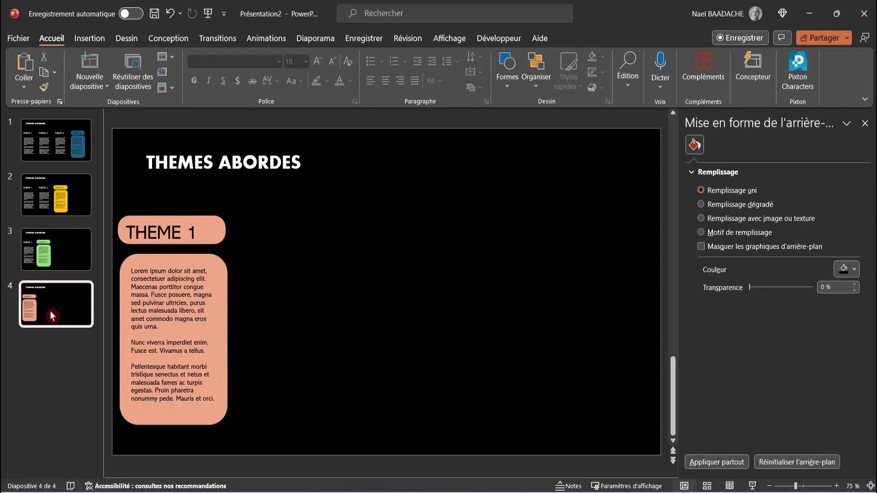
drag(52, 315, 54, 138)
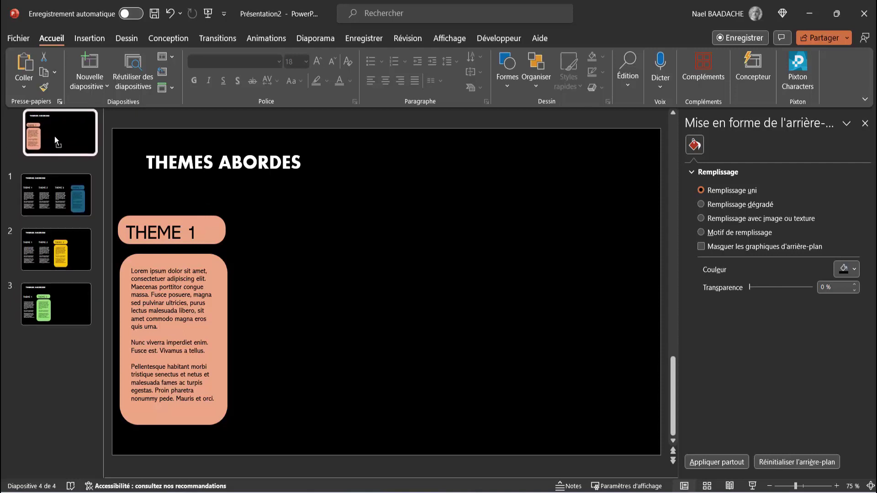
click(58, 309)
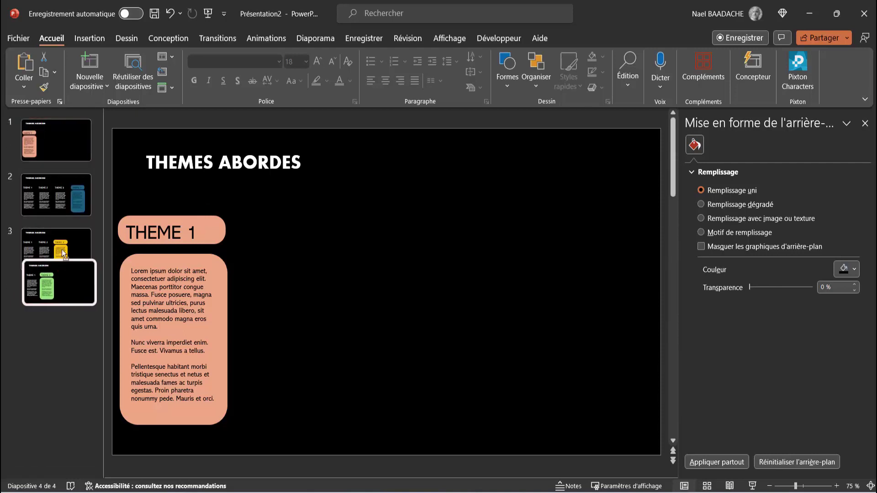
drag(58, 308, 55, 191)
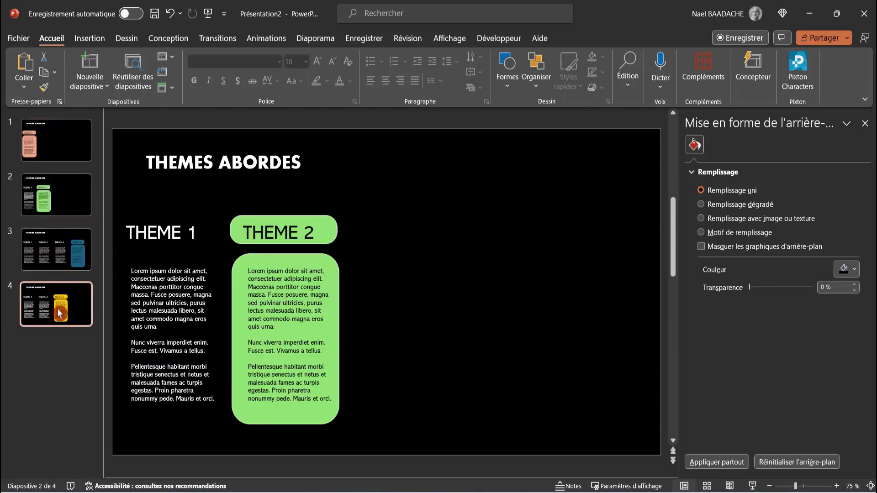
drag(59, 314, 53, 247)
click(55, 301)
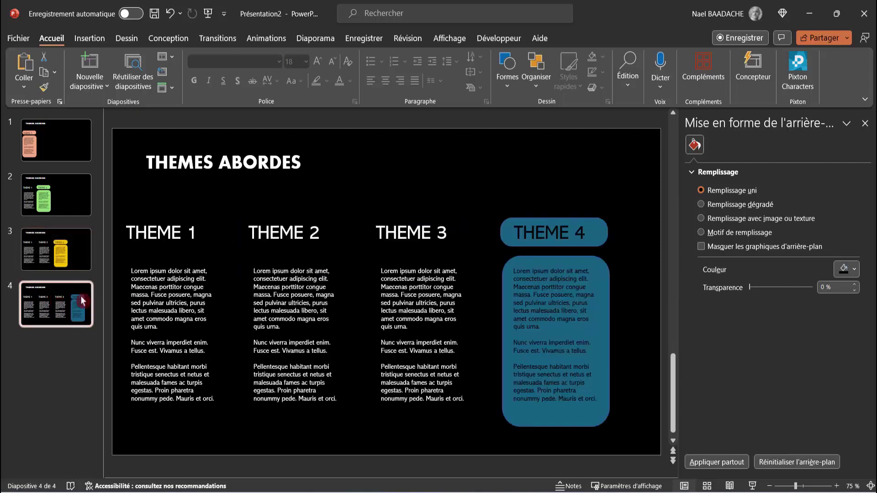
drag(42, 315, 54, 144)
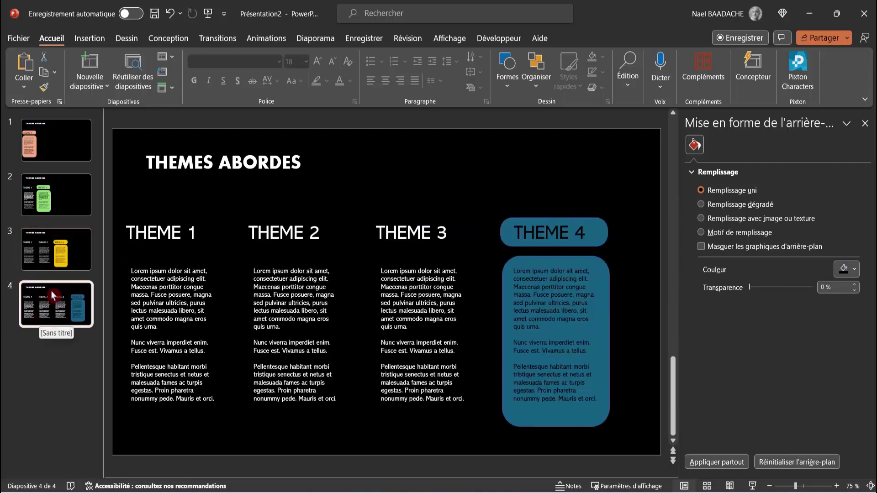
click(54, 144)
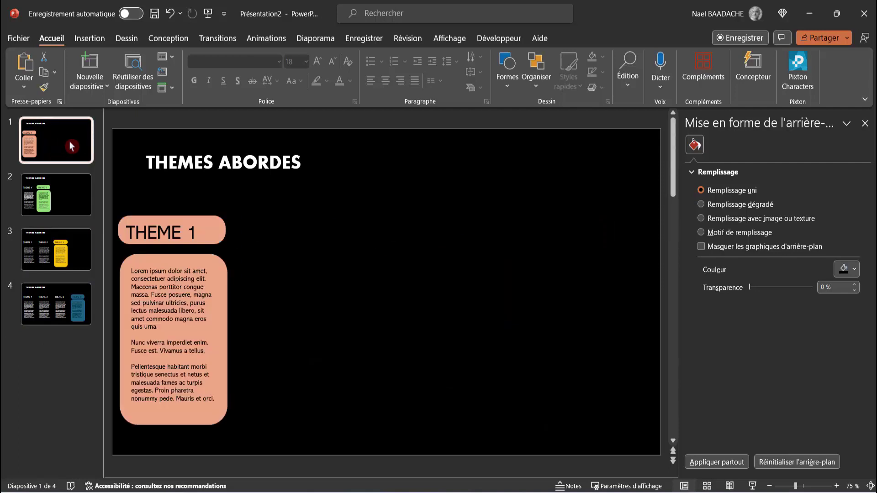
click(223, 40)
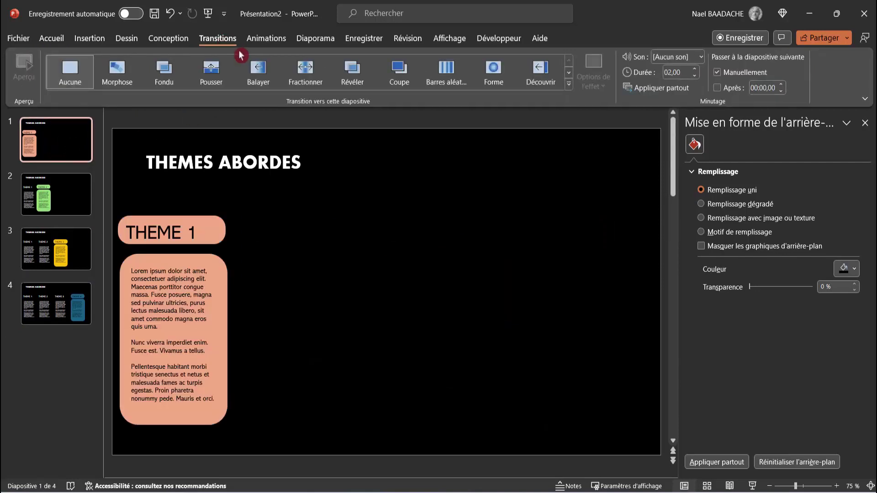
Give slide 1 a Morphose transition of 01,00 duration with the Laser sound.
click(118, 74)
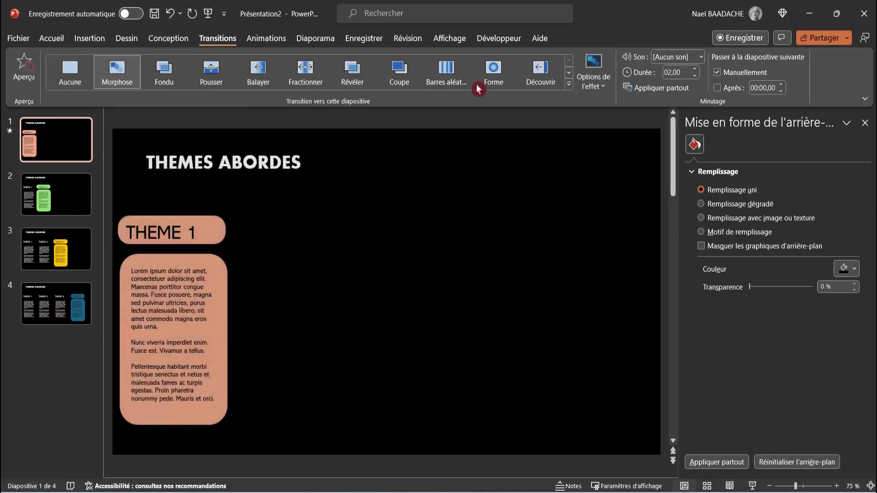
click(695, 76)
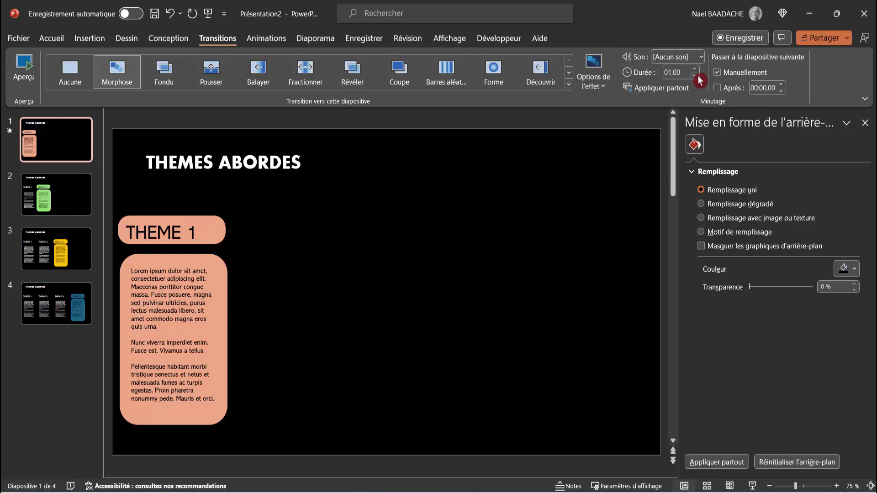
click(701, 57)
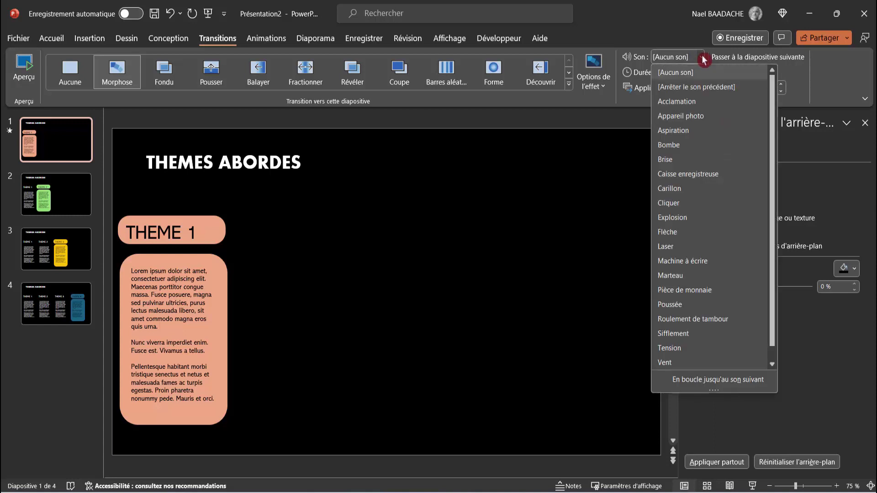
click(666, 247)
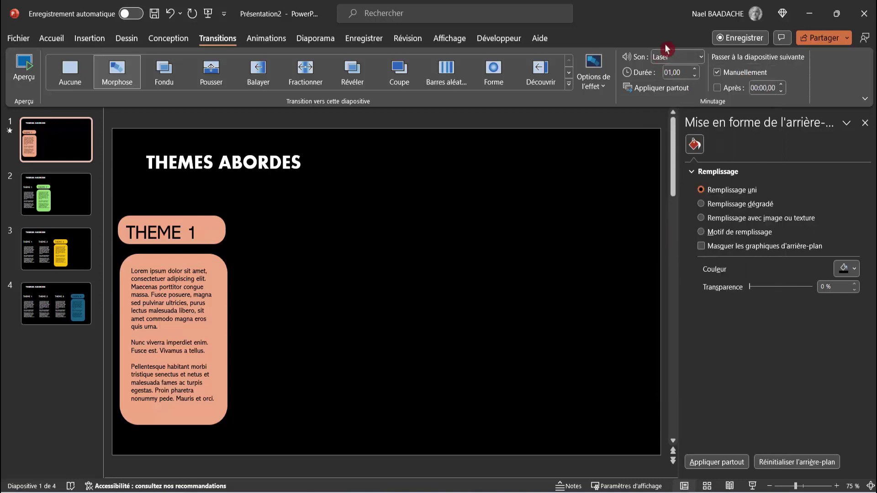
click(50, 208)
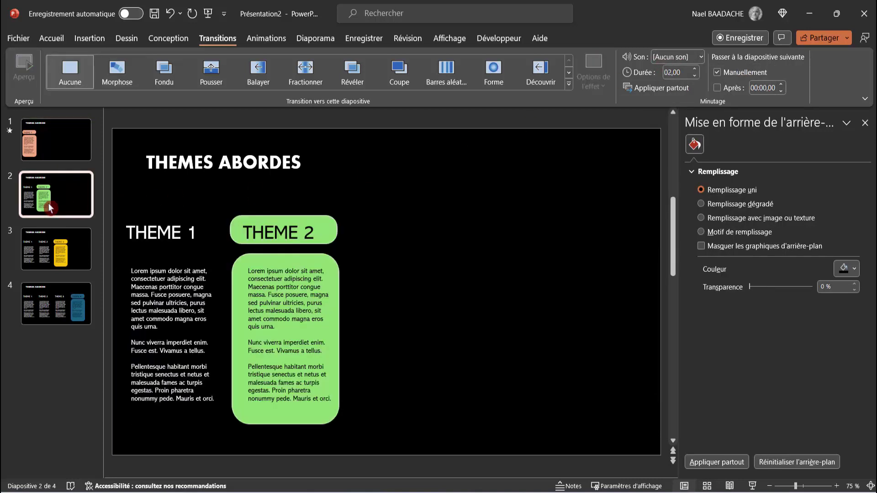
Give slide 2 a Morphose transition of 01,00 duration with the Laser sound.
click(117, 77)
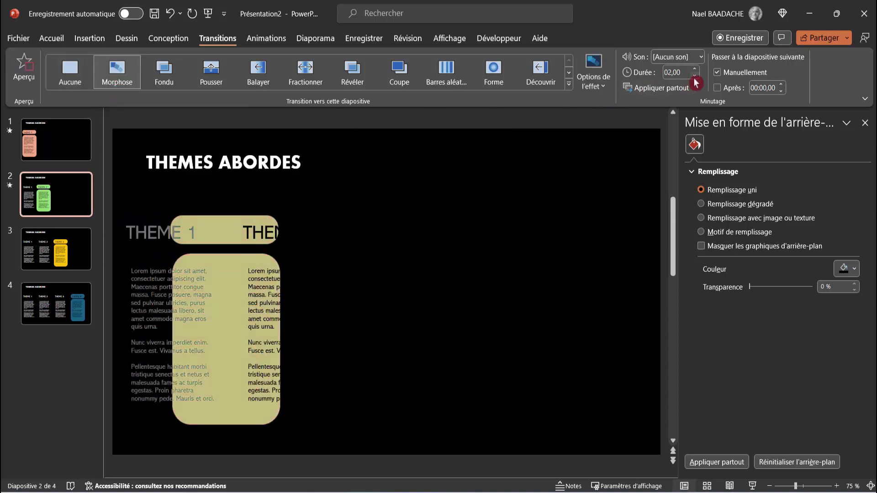
click(694, 77)
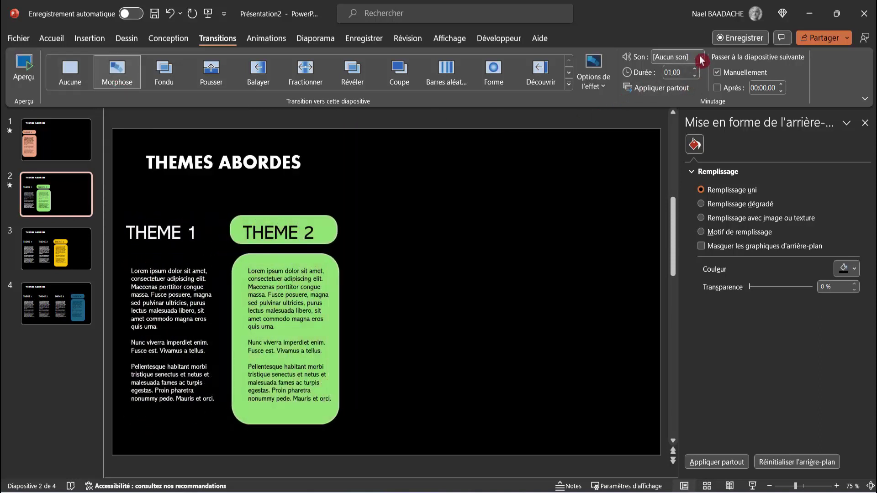
click(701, 57)
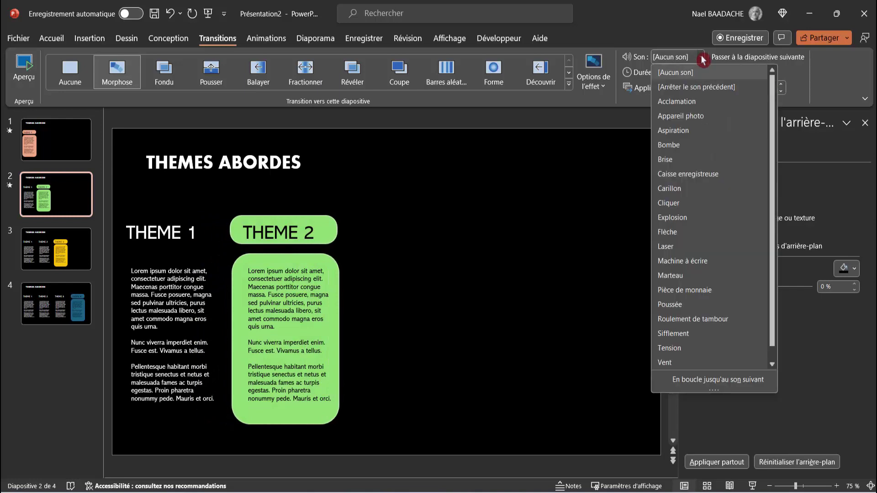
click(667, 247)
Apply the same 01,00 Morphose transition with Laser sound to slide 3.
click(50, 256)
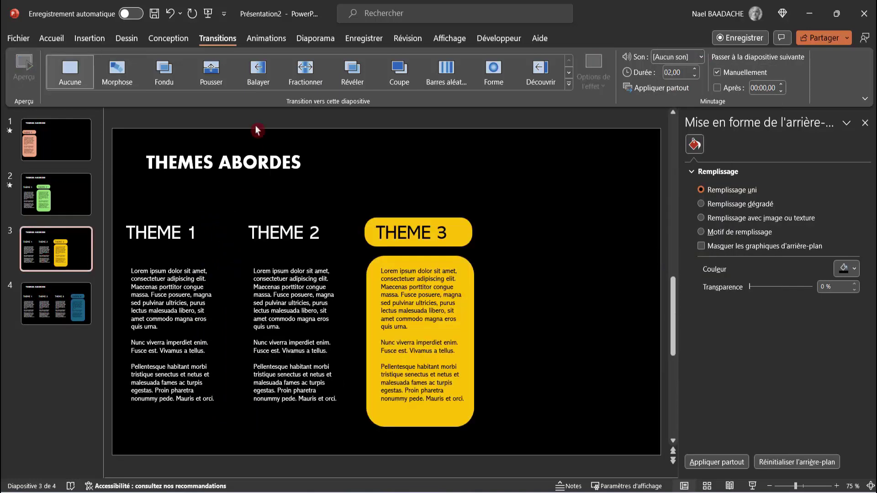
click(124, 73)
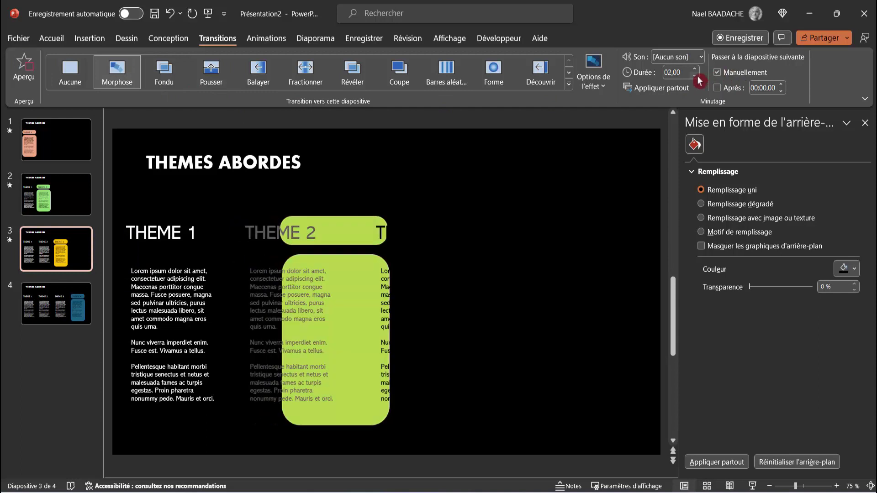
click(695, 76)
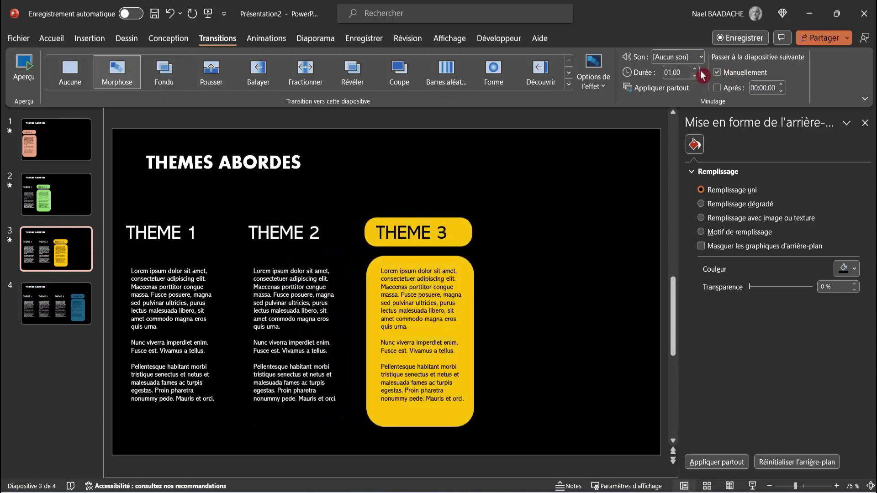
click(702, 58)
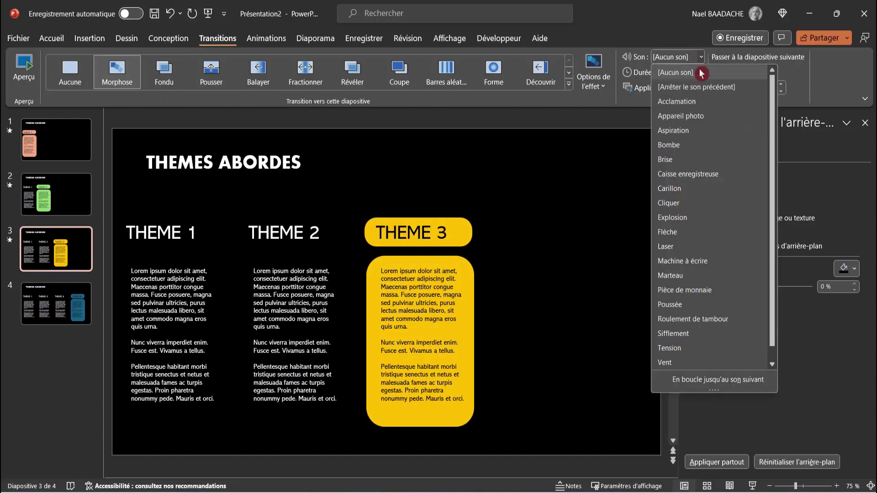
click(663, 248)
Apply the same 01,00 Morphose transition with Laser sound to slide 4.
key(Down)
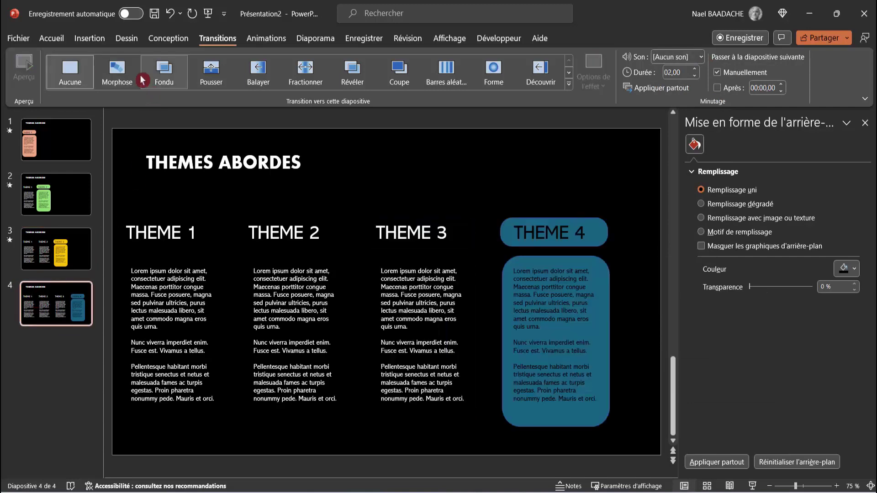
click(118, 74)
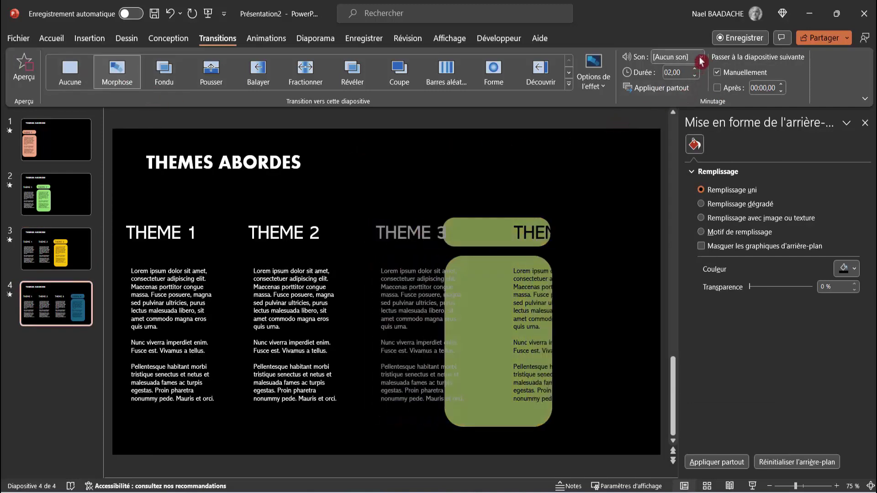
double_click(695, 76)
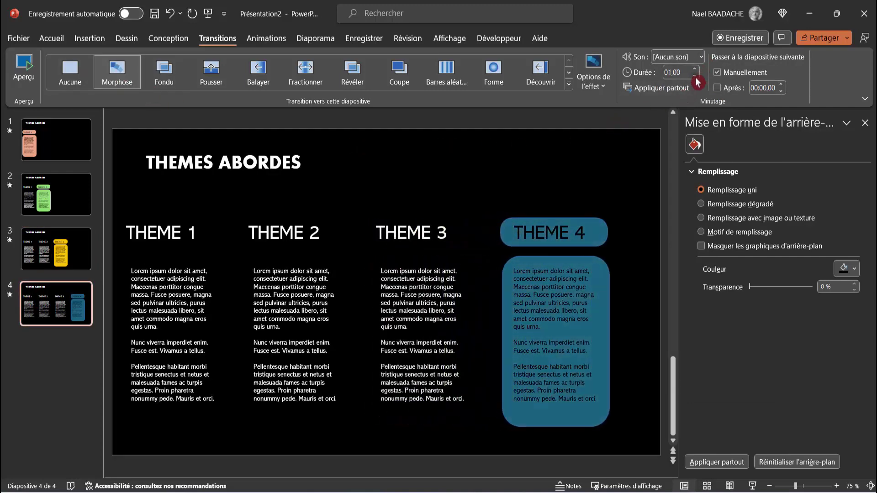
click(701, 56)
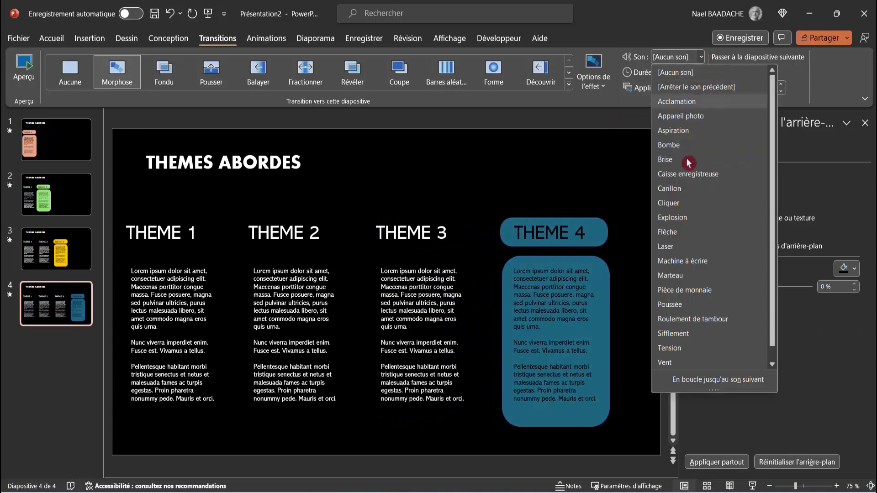
click(673, 247)
click(47, 145)
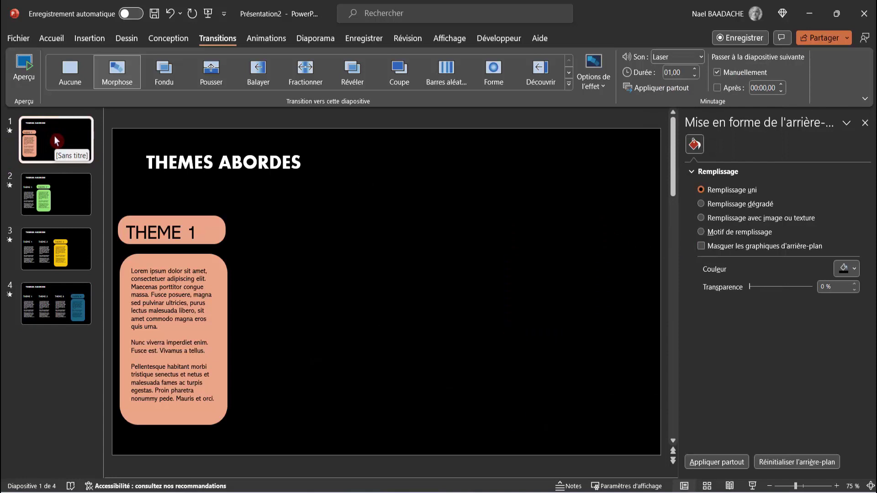
Run the full-screen slideshow to preview the Morphose transitions, exit, then restart it with F5.
click(752, 487)
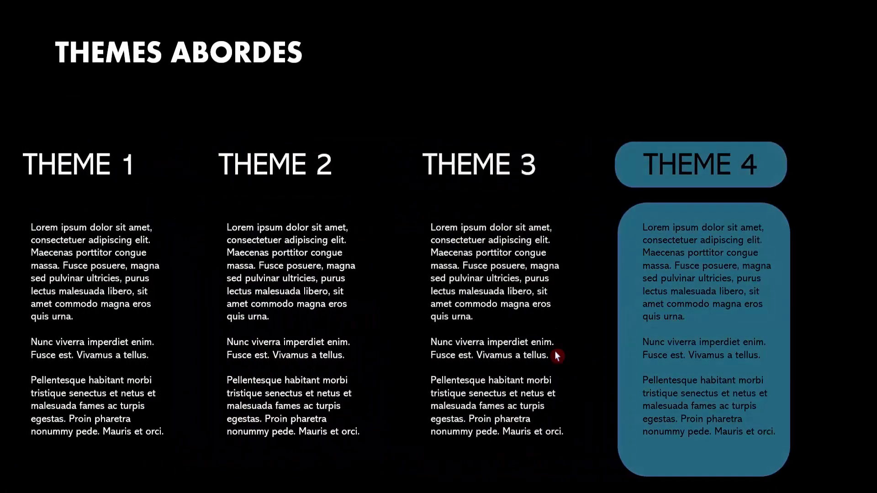
key(Escape)
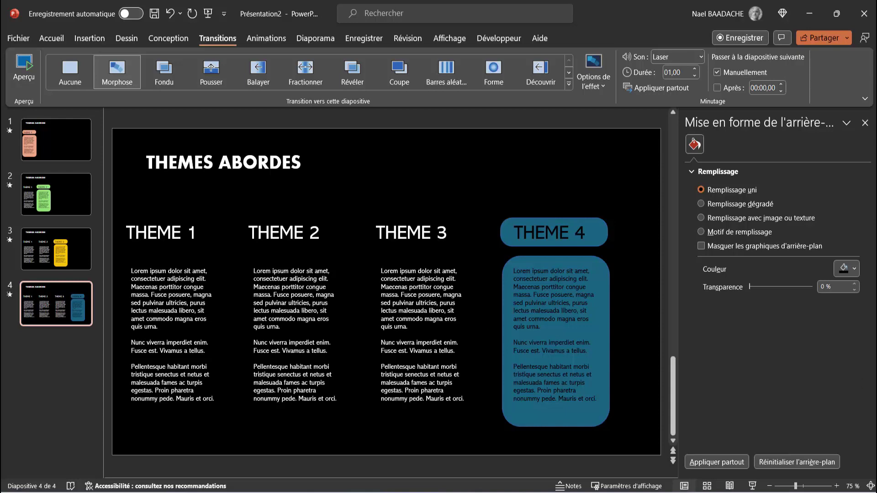
key(F5)
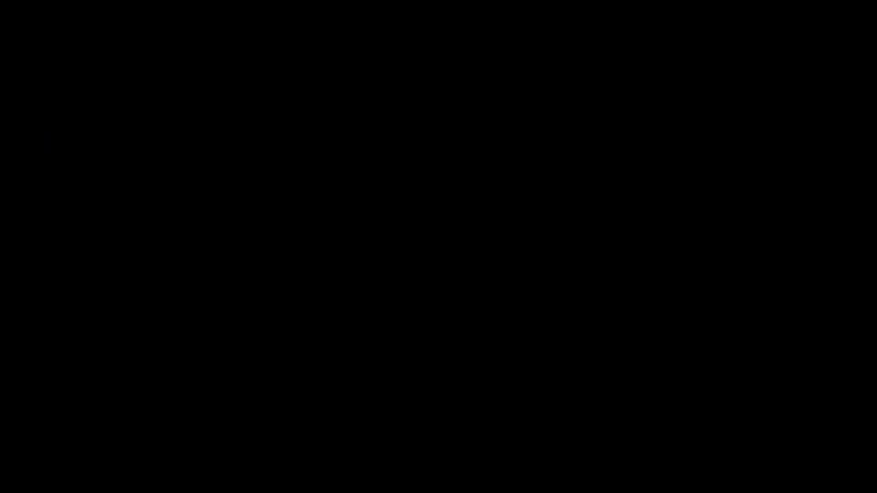